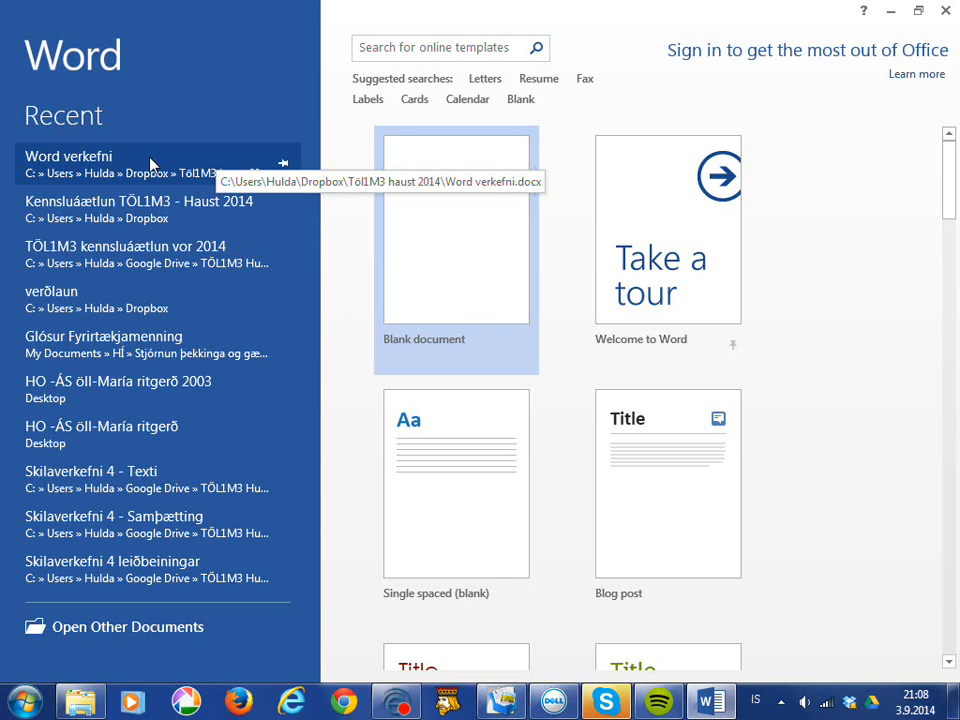
Step: Pin Word verkefni and Kennsluáætlun TÖL1M3 - Haust 2014 in the recent documents list and unpin both again
{"action": "left_click", "coordinate": [284, 166]}
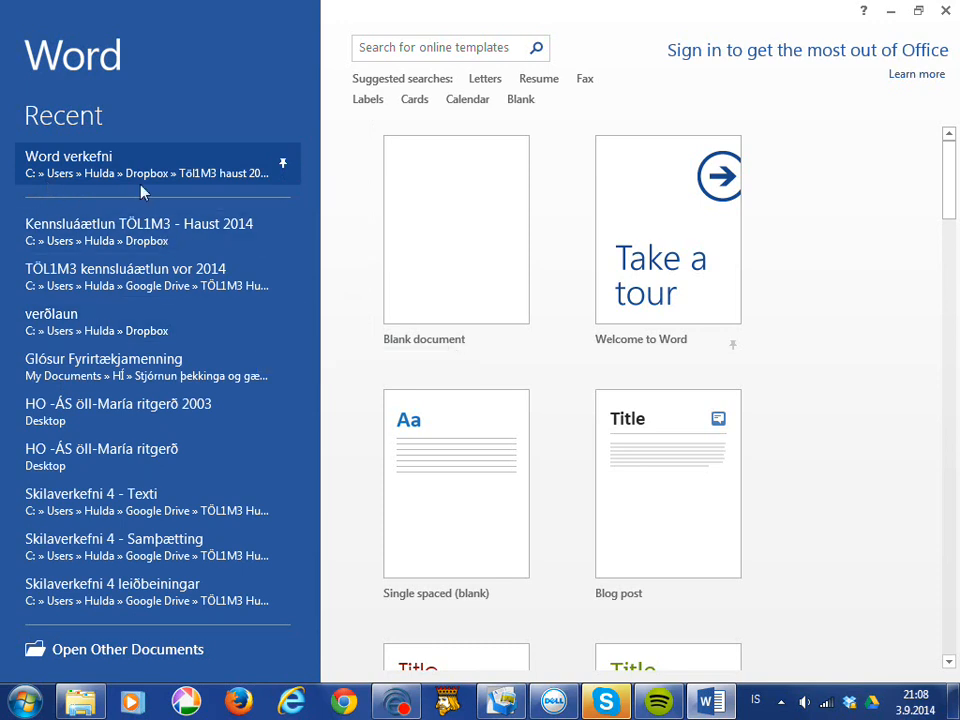
{"action": "left_click", "coordinate": [285, 232]}
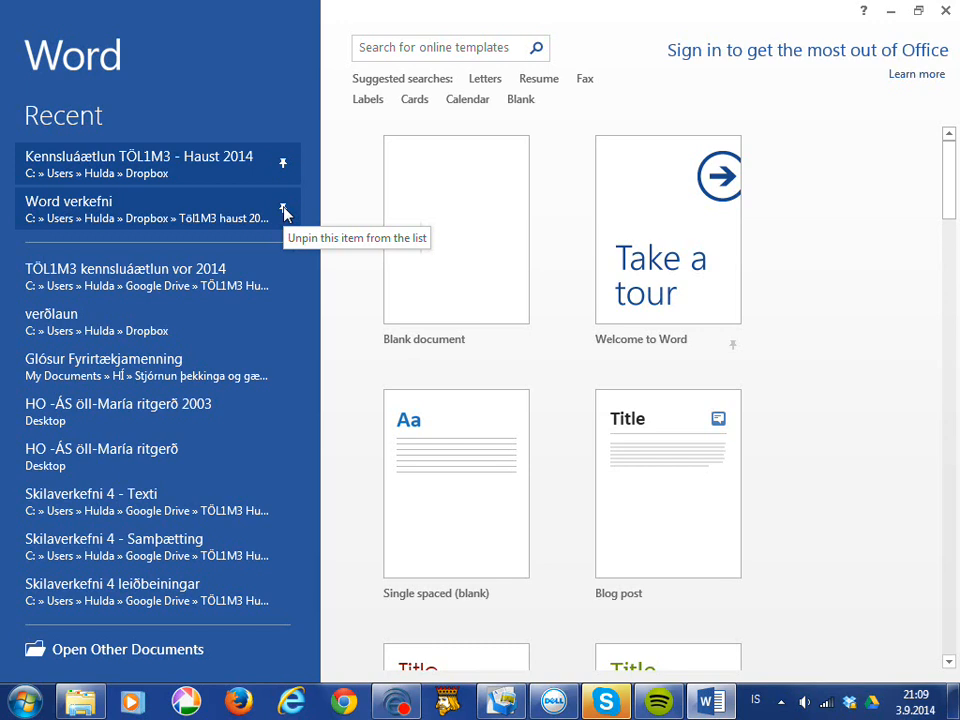
{"action": "left_click", "coordinate": [284, 212]}
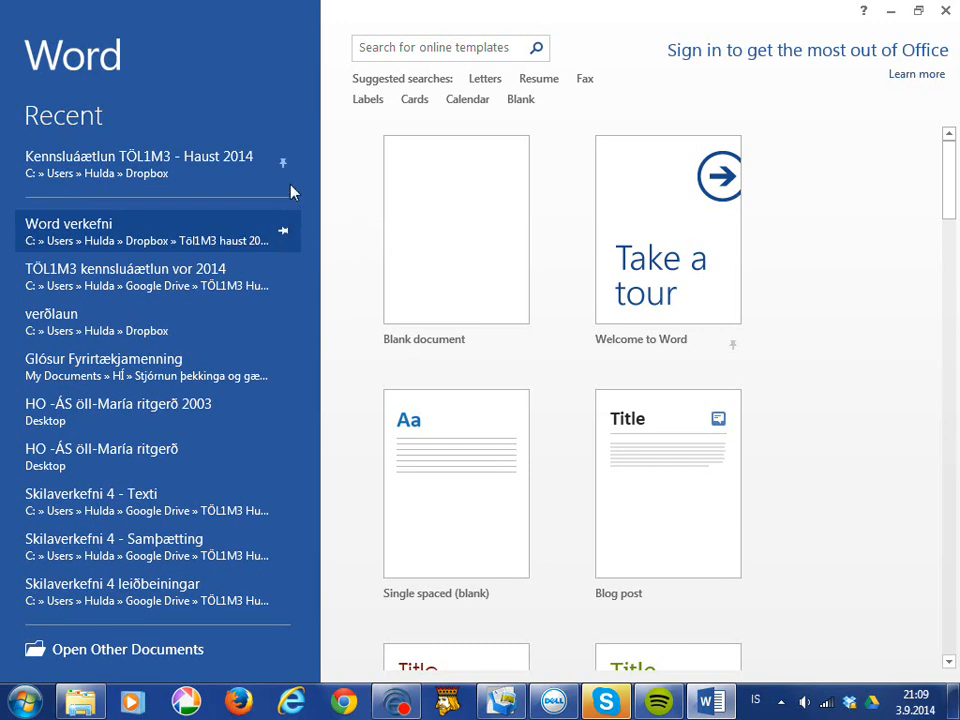
{"action": "left_click", "coordinate": [284, 165]}
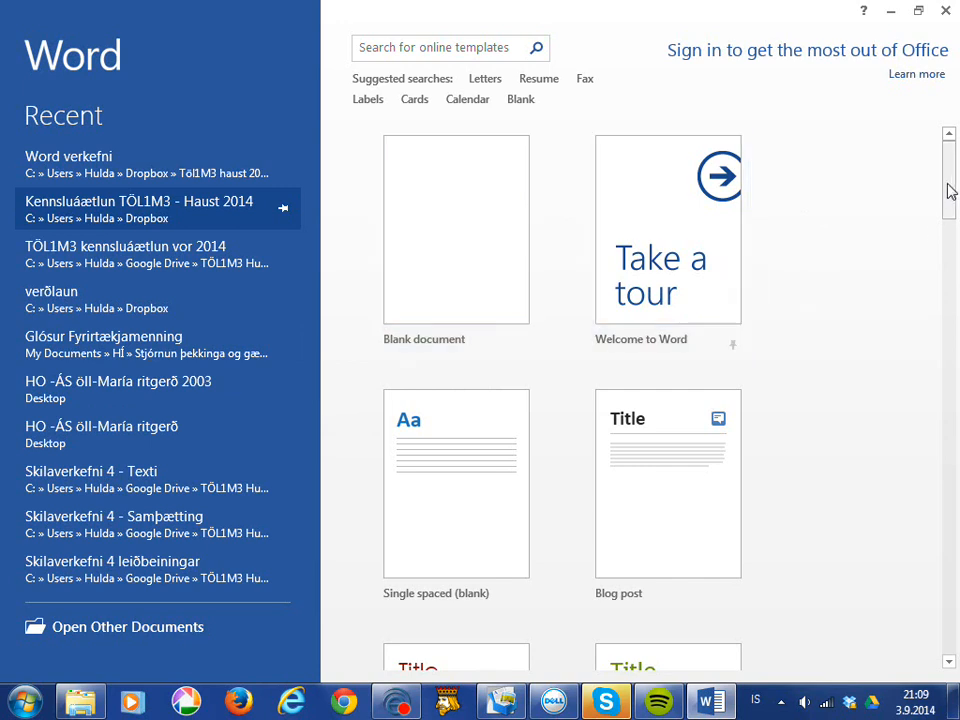
Step: Browse the available templates and create a new blank document
{"action": "left_click_drag", "start_coordinate": [950, 191], "coordinate": [953, 253]}
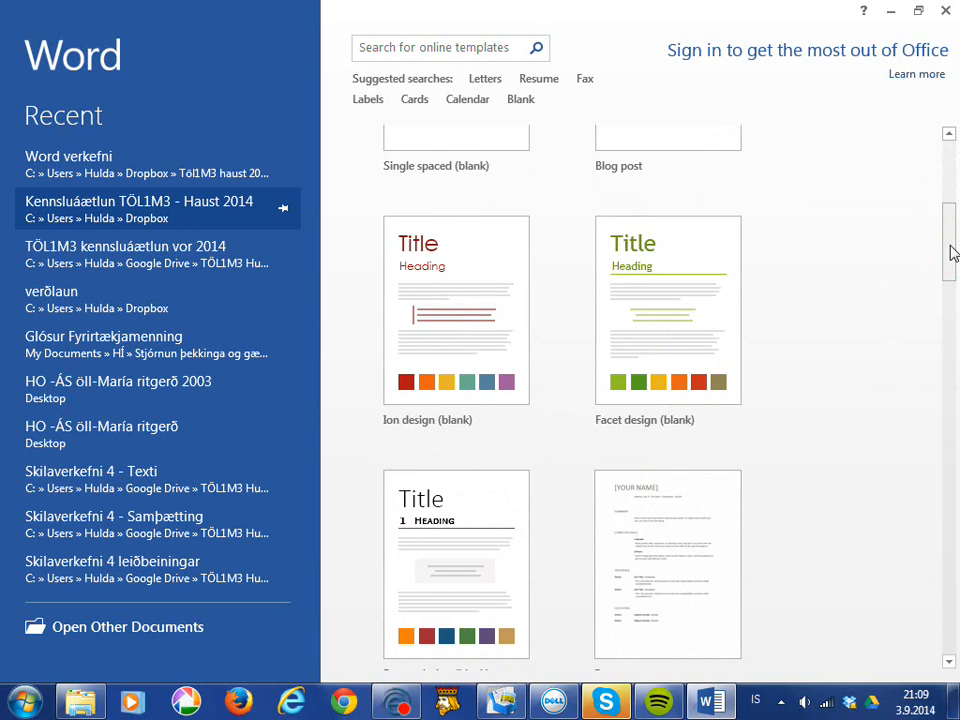
{"action": "left_click_drag", "start_coordinate": [951, 249], "coordinate": [957, 168]}
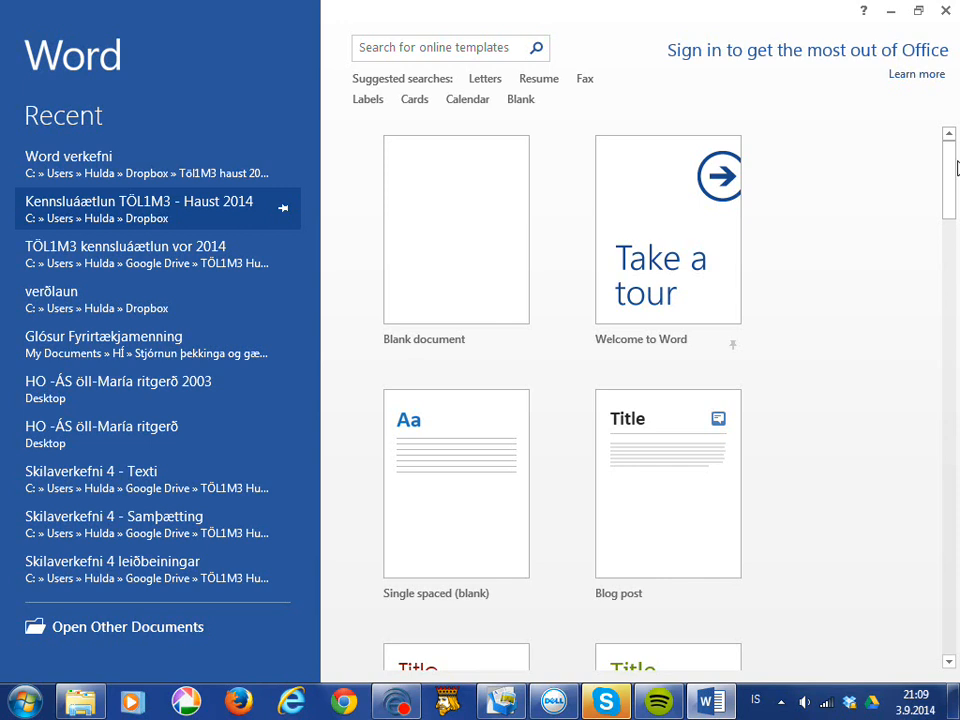
{"action": "left_click", "coordinate": [458, 215]}
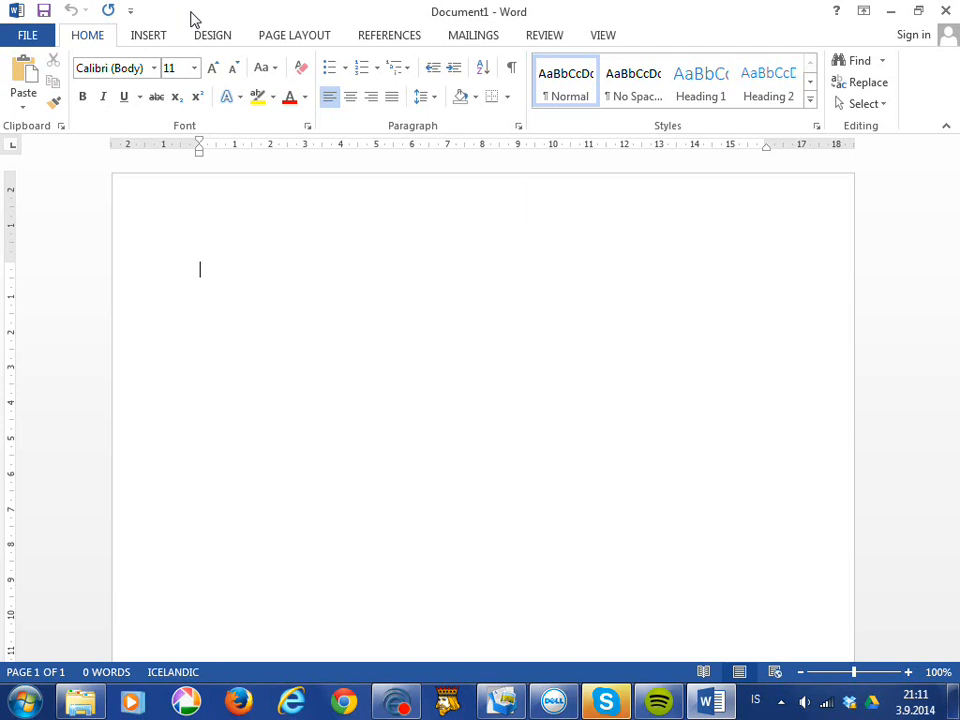
Step: Add the Bold command to the Quick Access Toolbar
{"action": "right_click", "coordinate": [85, 103]}
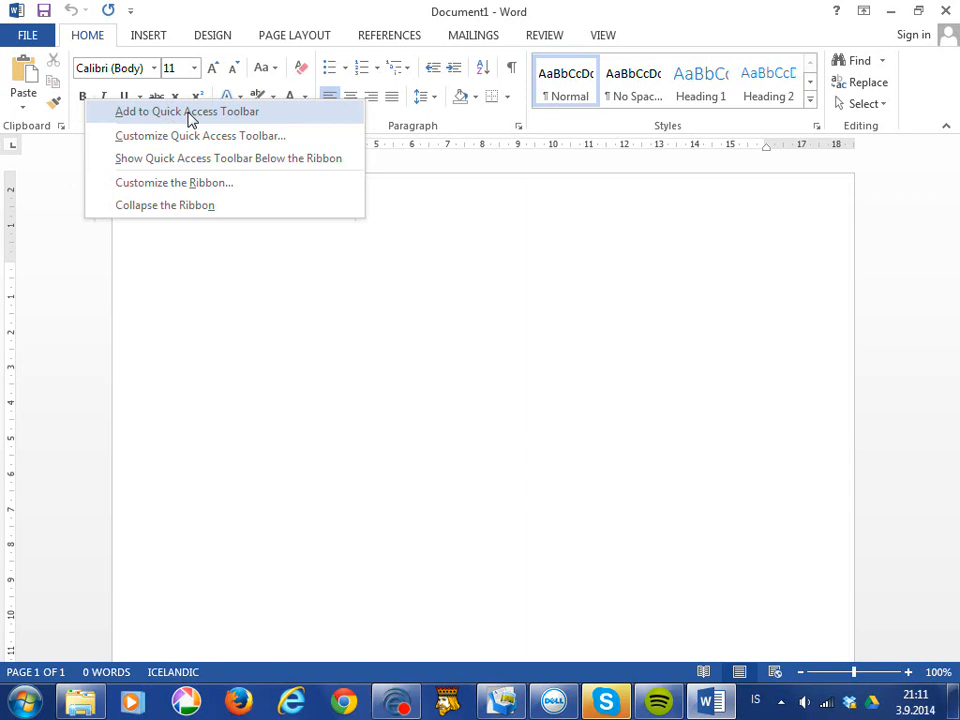
{"action": "left_click", "coordinate": [191, 112]}
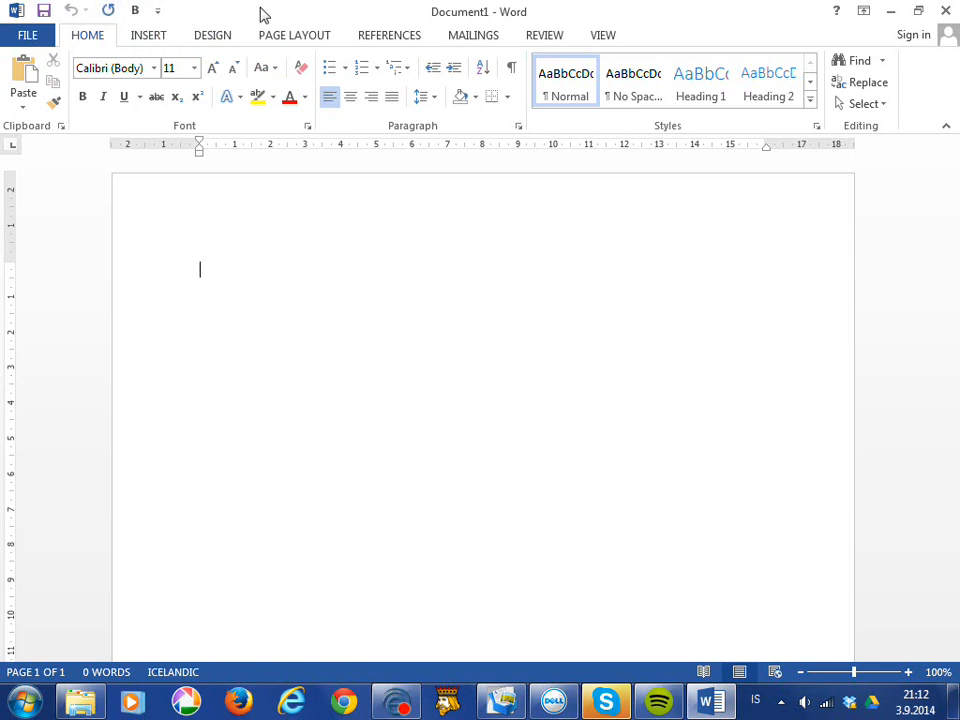
{"action": "left_click_drag", "start_coordinate": [262, 14], "coordinate": [288, 31]}
{"action": "double_click", "coordinate": [289, 33]}
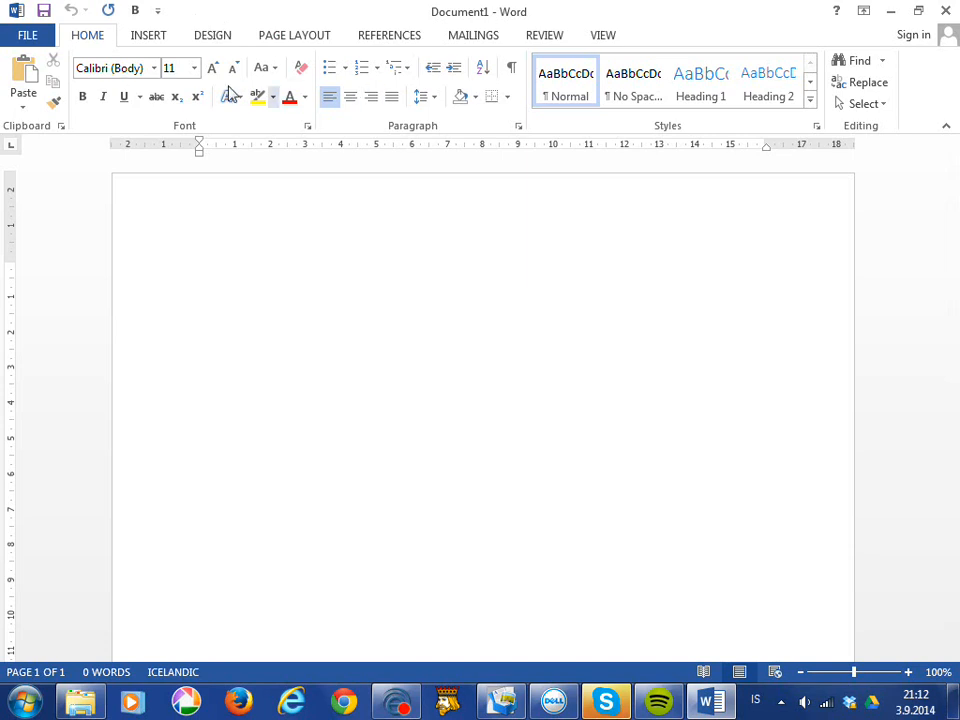
Step: Add the Close command from the File Tab command set to the Quick Access Toolbar for all documents
{"action": "left_click", "coordinate": [159, 12]}
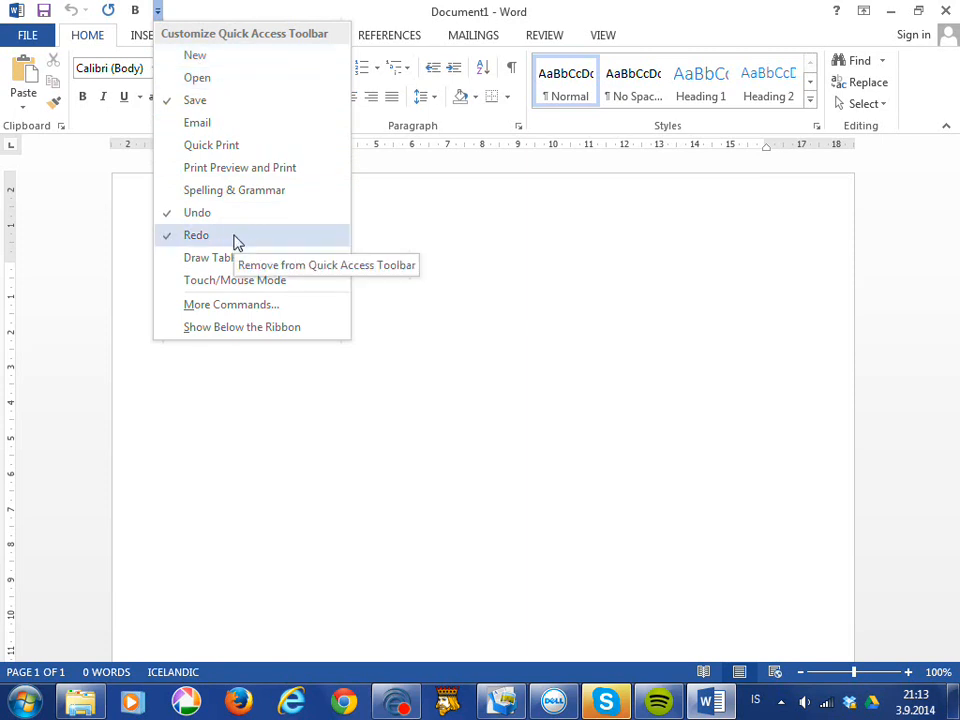
{"action": "left_click", "coordinate": [240, 307]}
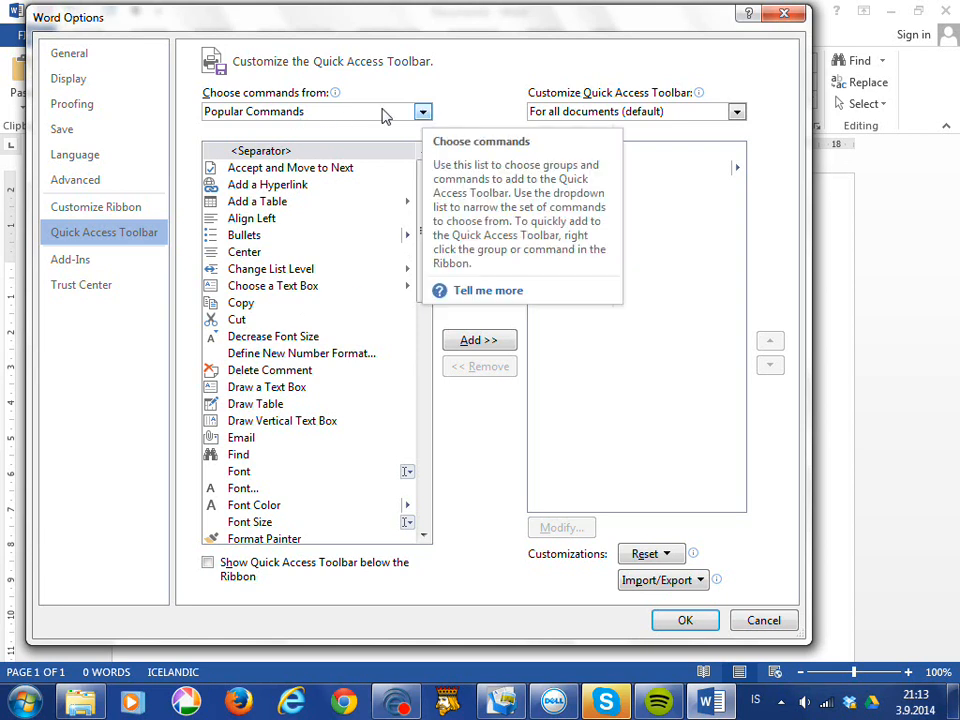
{"action": "left_click", "coordinate": [422, 111]}
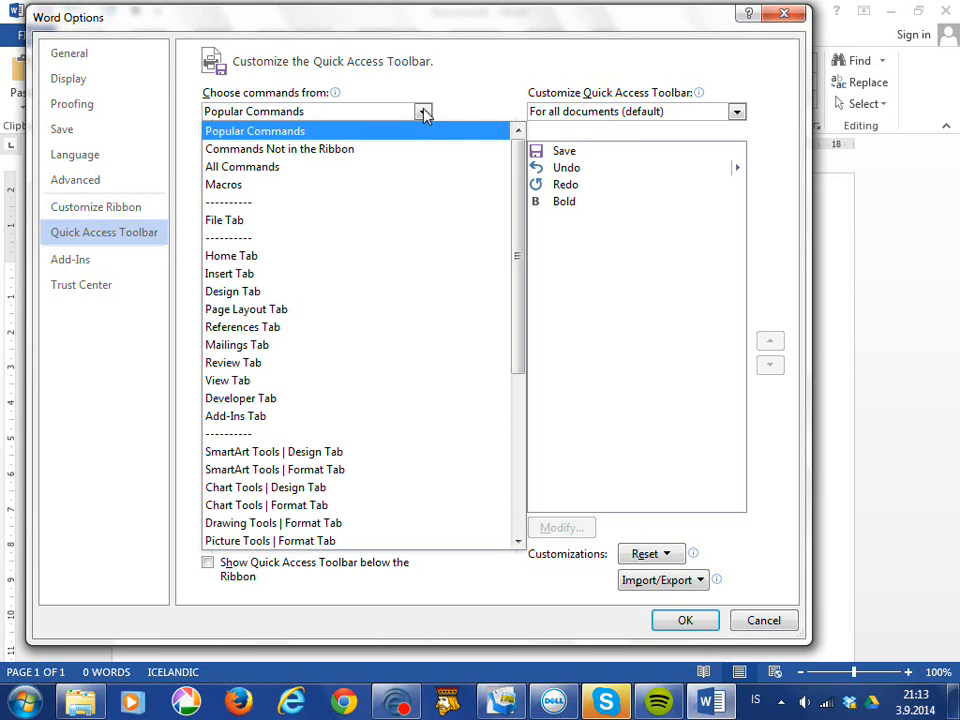
{"action": "left_click", "coordinate": [294, 226]}
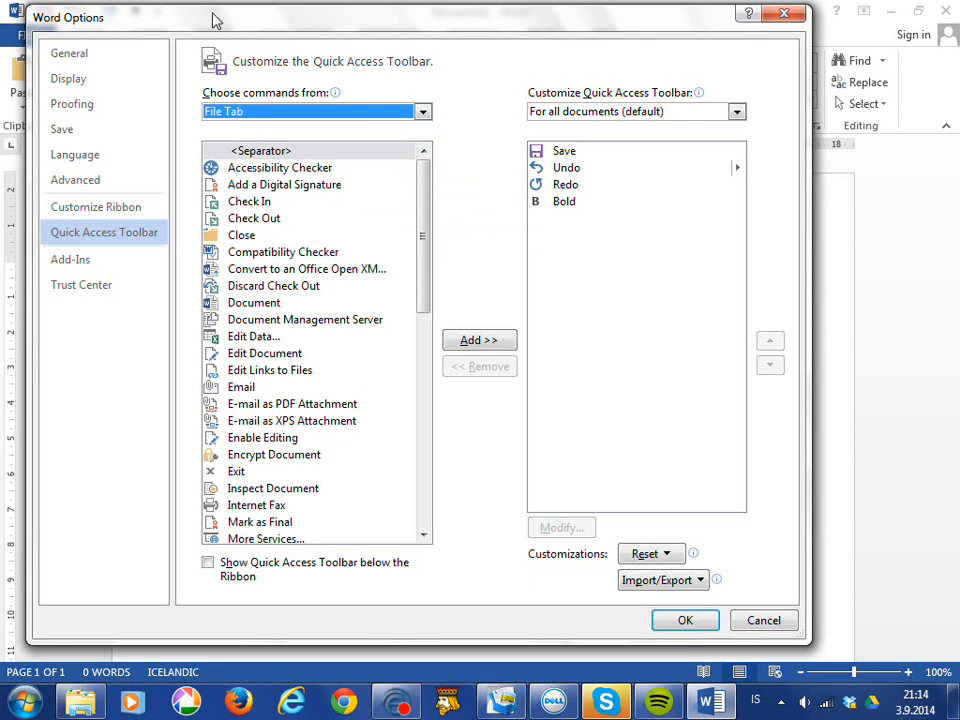
{"action": "left_click_drag", "start_coordinate": [215, 20], "coordinate": [286, 27]}
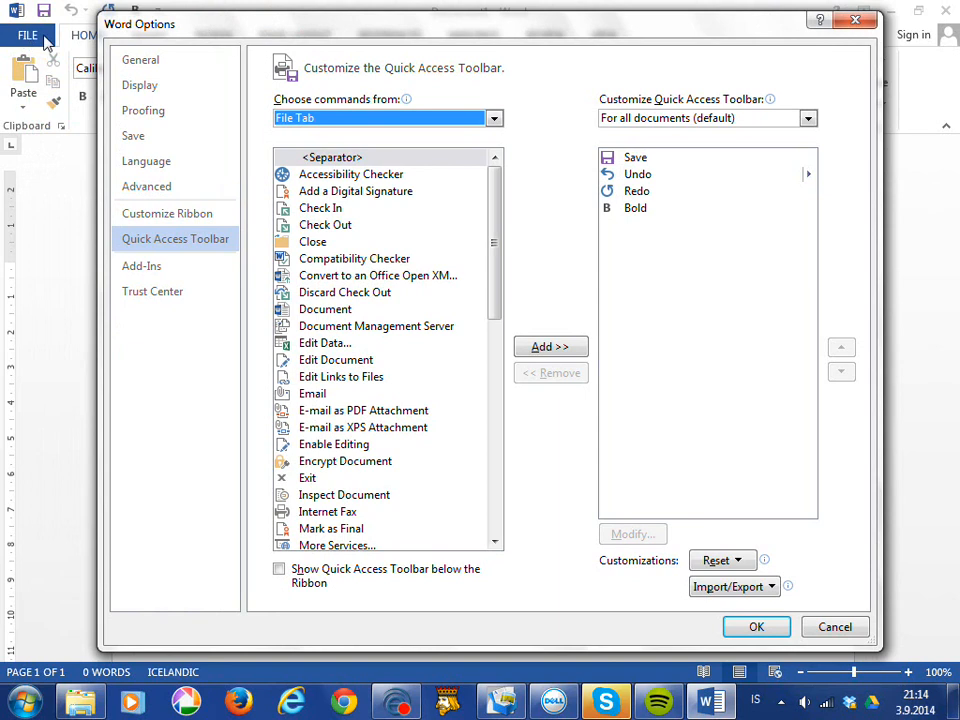
{"action": "left_click", "coordinate": [327, 242]}
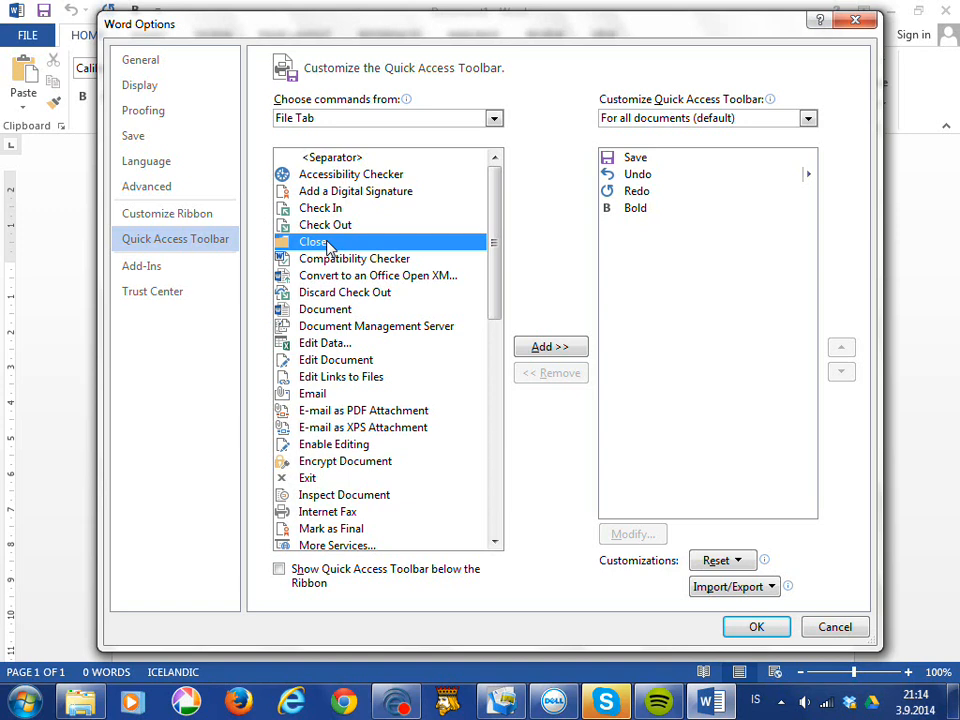
{"action": "left_click", "coordinate": [548, 350]}
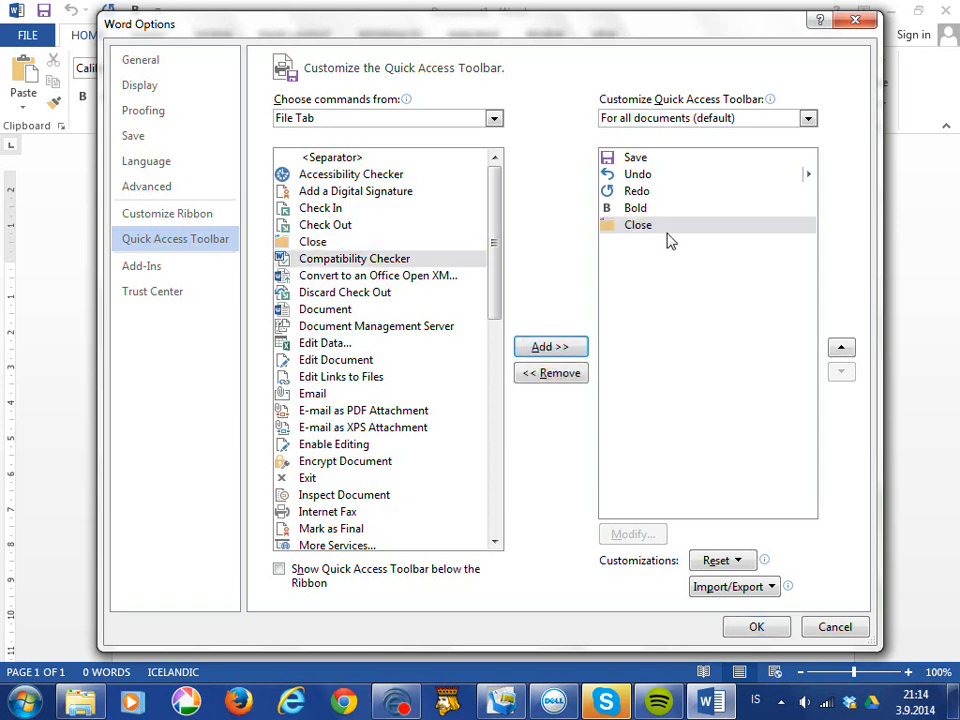
{"action": "left_click", "coordinate": [778, 632]}
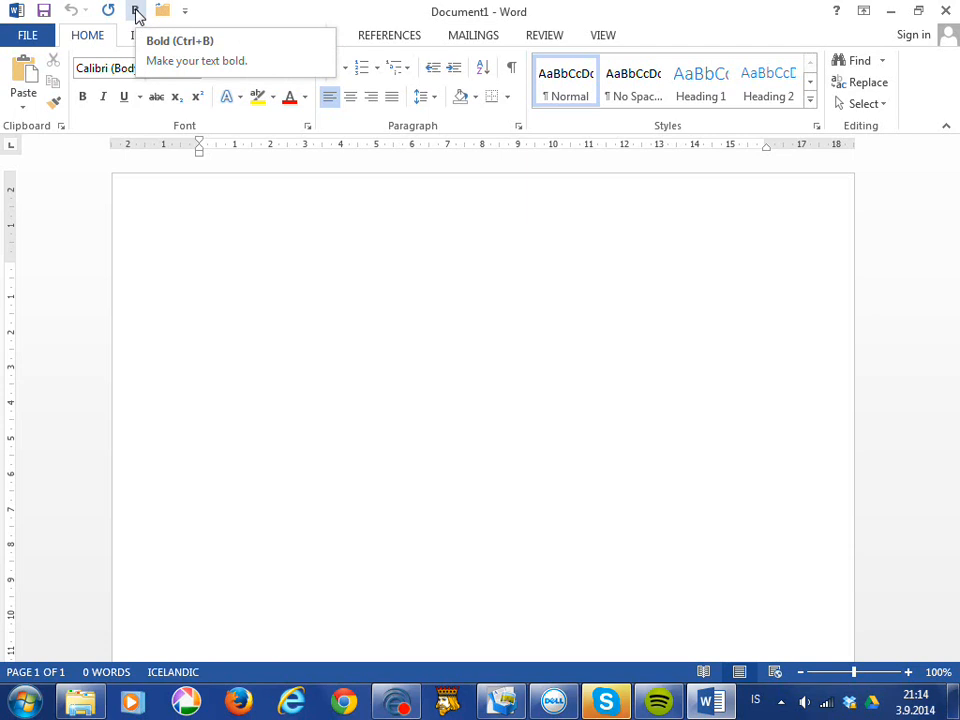
Step: Remove the Bold command from the Quick Access Toolbar
{"action": "right_click", "coordinate": [137, 16]}
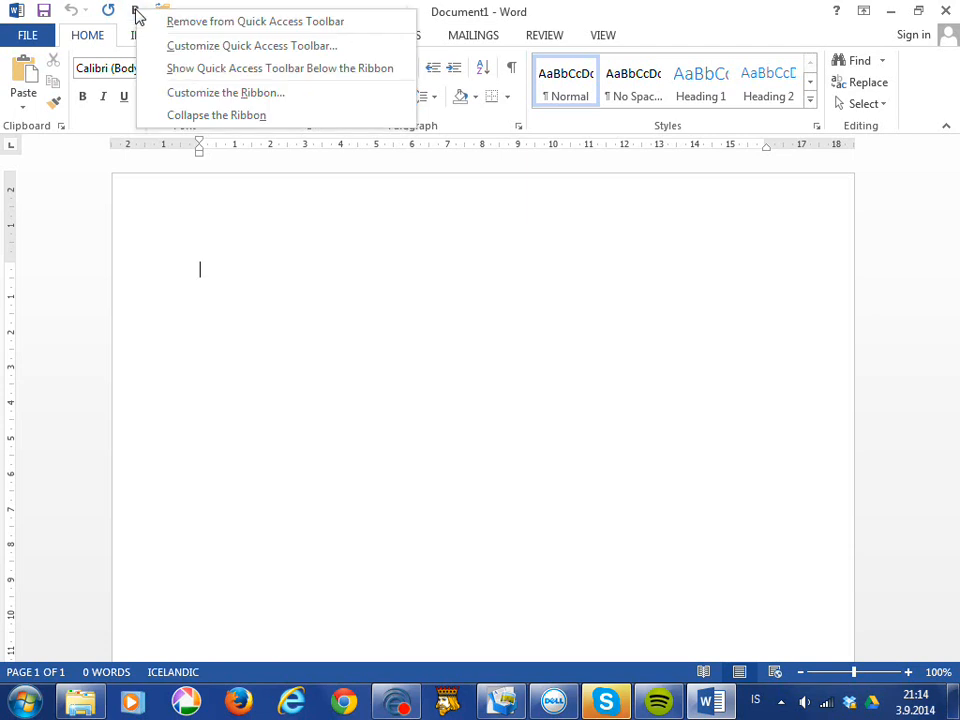
{"action": "left_click", "coordinate": [201, 22]}
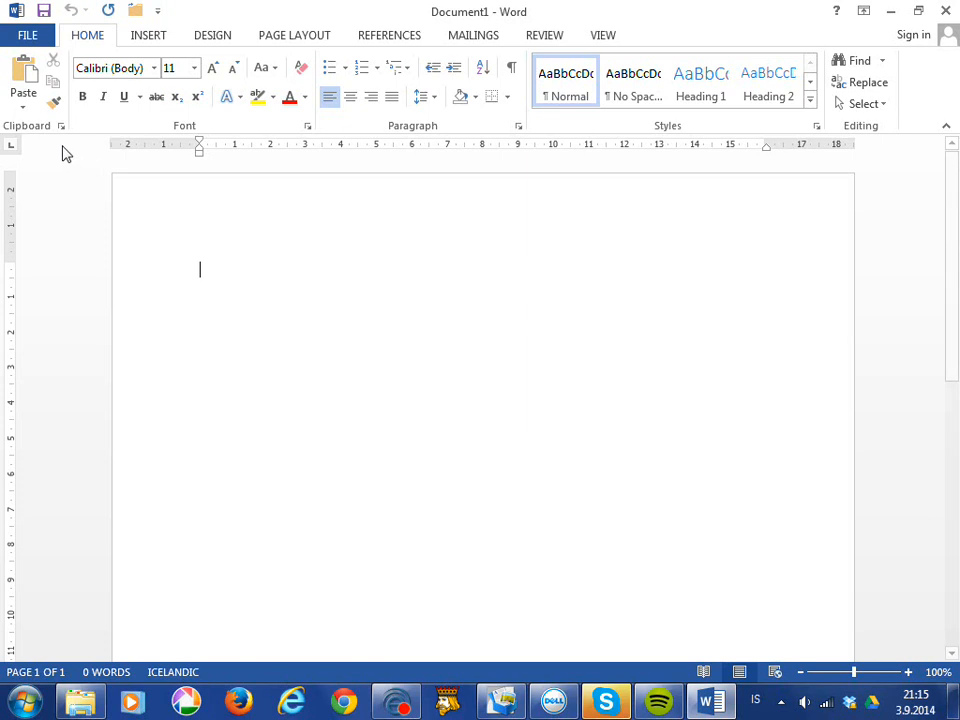
Step: Show the Quick Access Toolbar below the ribbon and return it to its place above the ribbon
{"action": "left_click", "coordinate": [158, 12]}
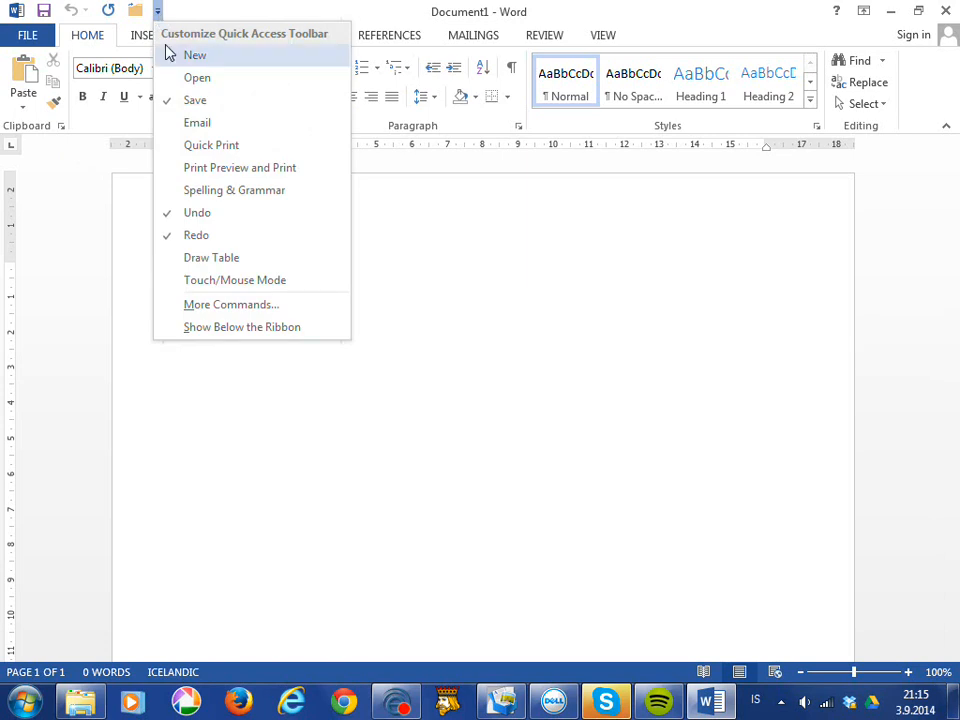
{"action": "left_click", "coordinate": [216, 328]}
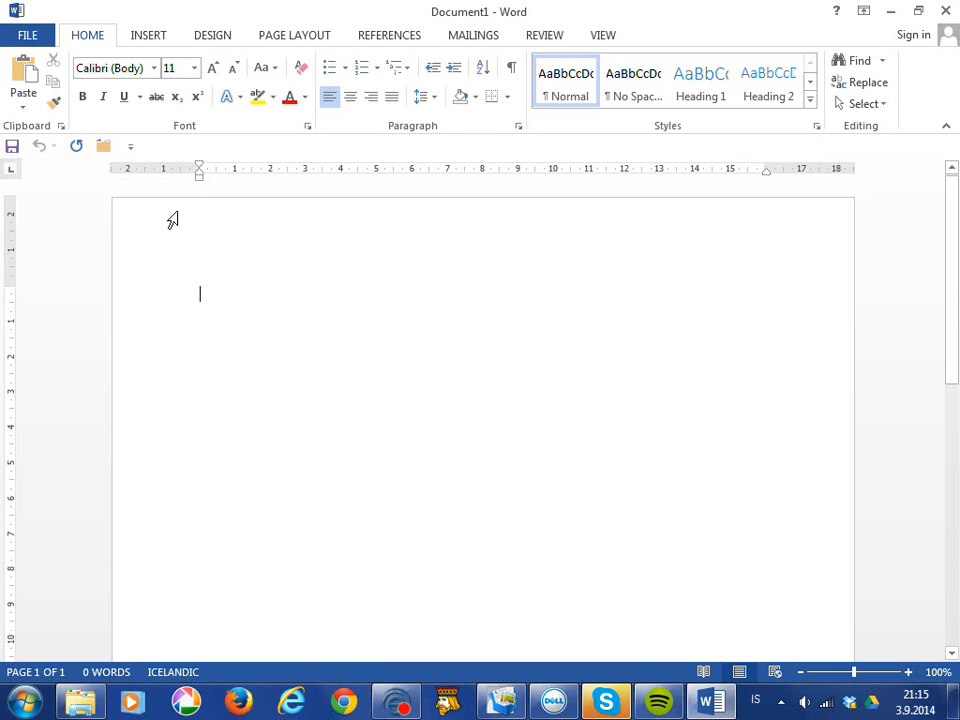
{"action": "left_click", "coordinate": [131, 148]}
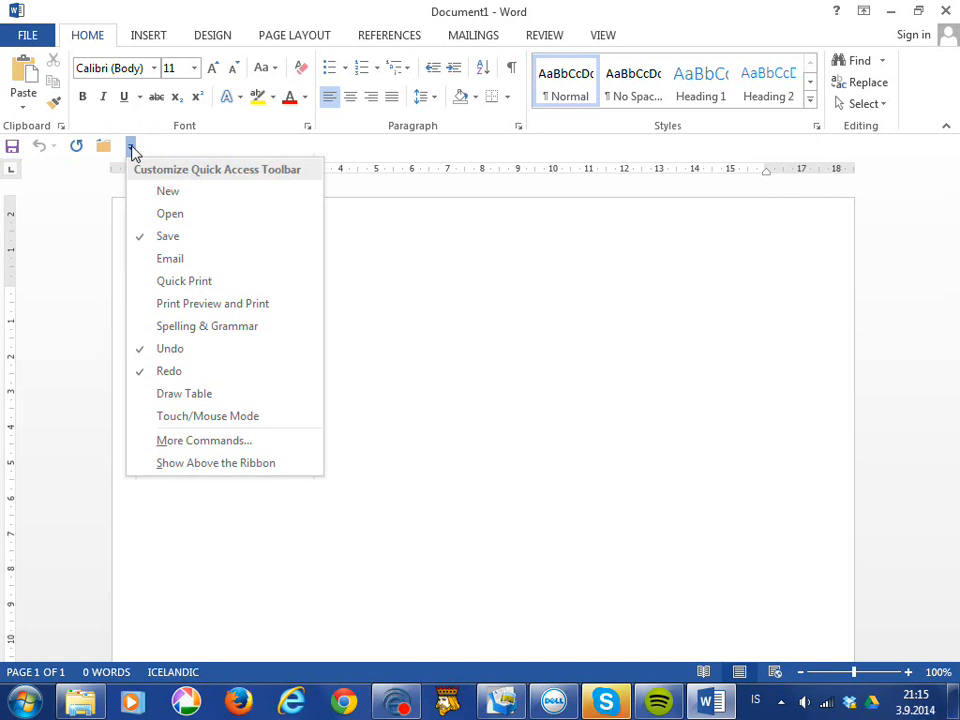
{"action": "left_click", "coordinate": [198, 464]}
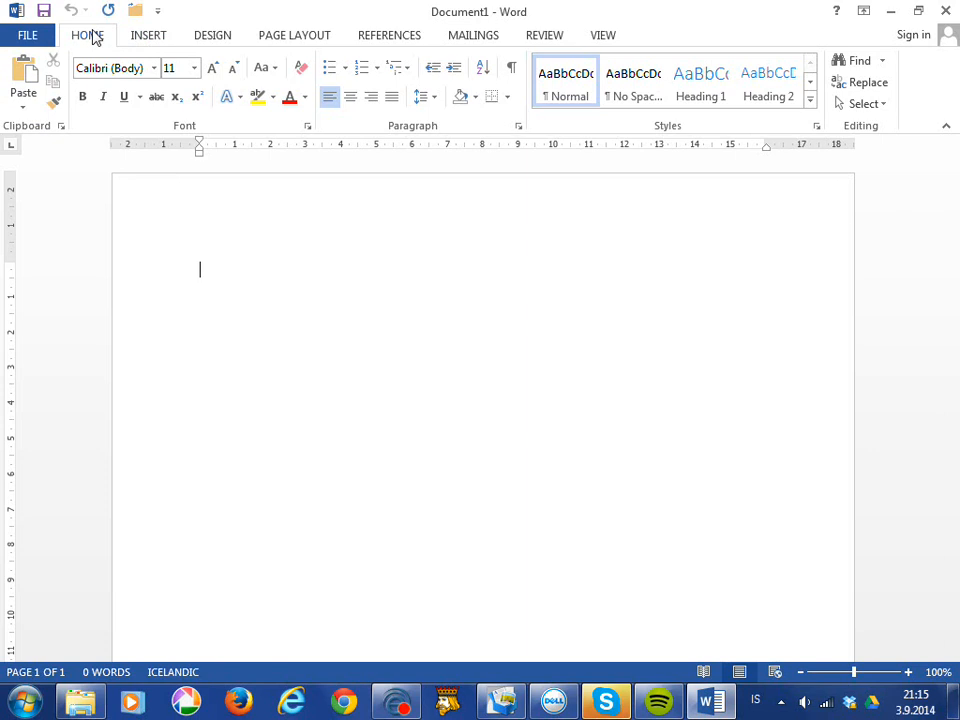
Step: Examine the Insert and Design commands on the ribbon and return to the Home commands
{"action": "left_click", "coordinate": [145, 40]}
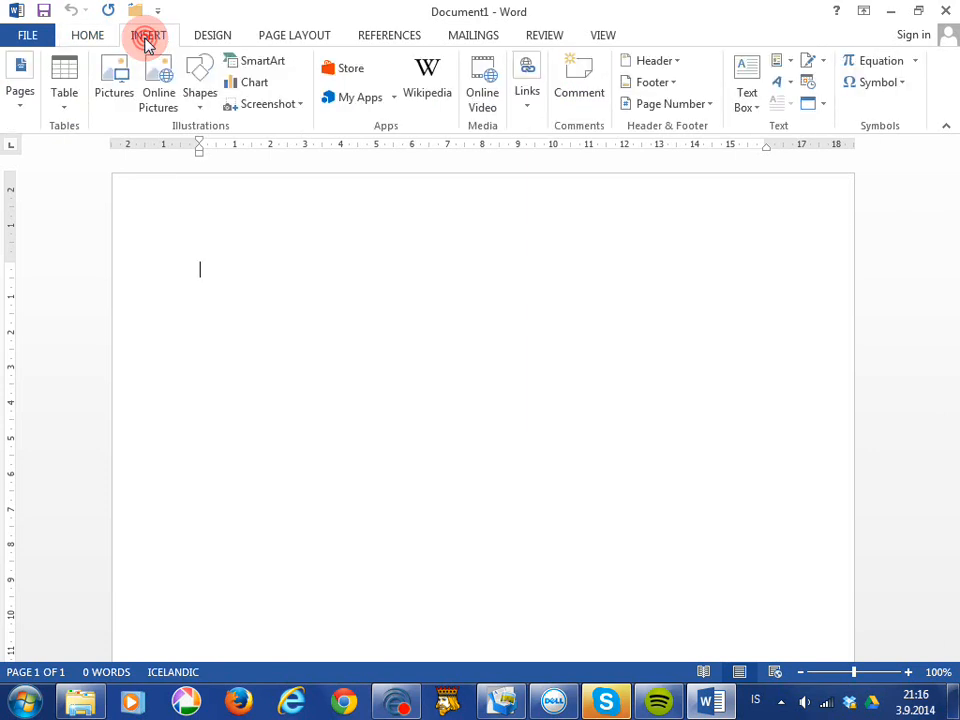
{"action": "left_click", "coordinate": [210, 40]}
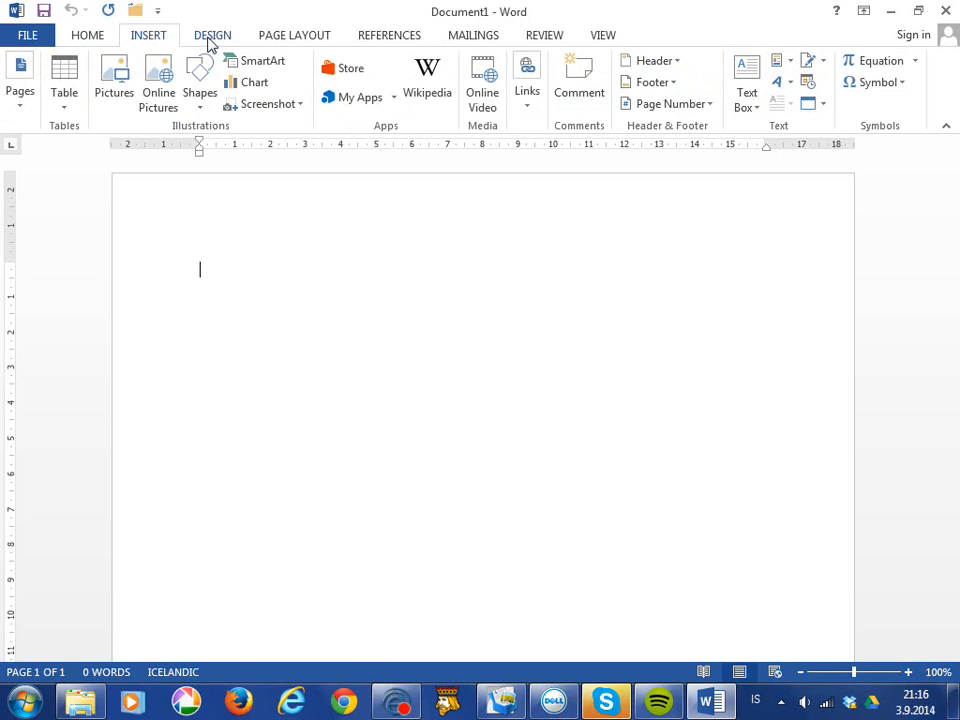
{"action": "left_click", "coordinate": [211, 40]}
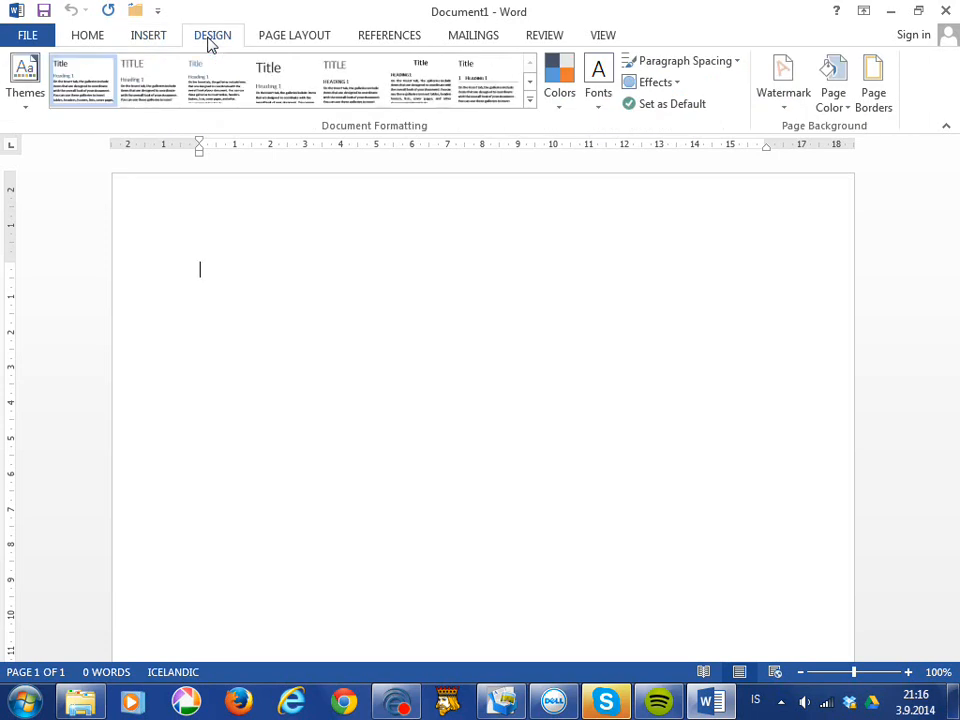
{"action": "left_click", "coordinate": [88, 37]}
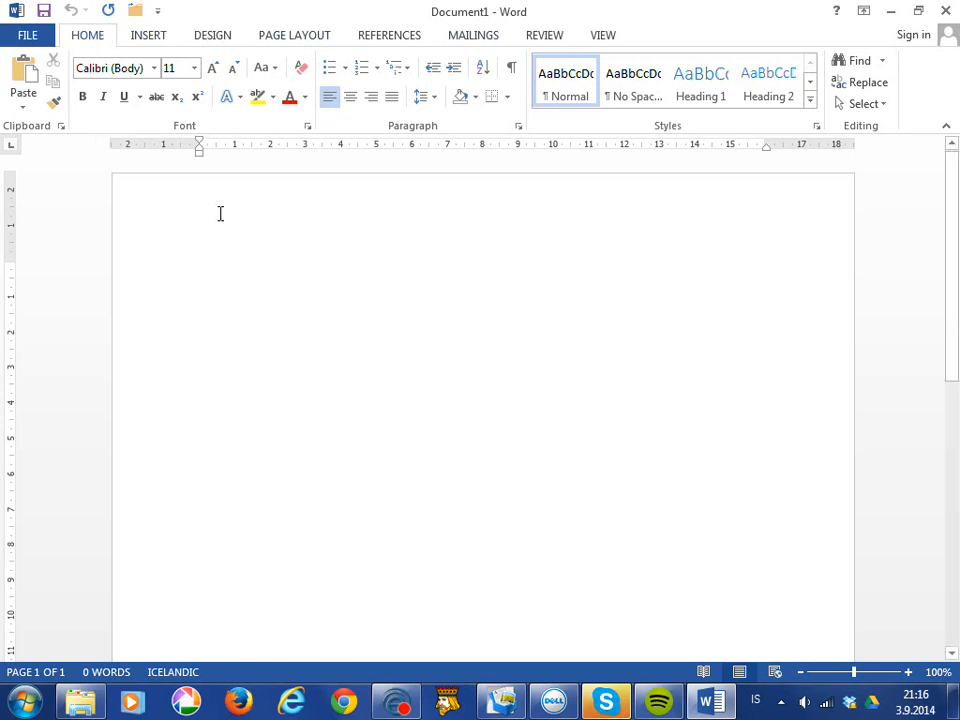
Step: View the full Font and Paragraph settings, closing each dialog without changes
{"action": "left_click", "coordinate": [308, 129]}
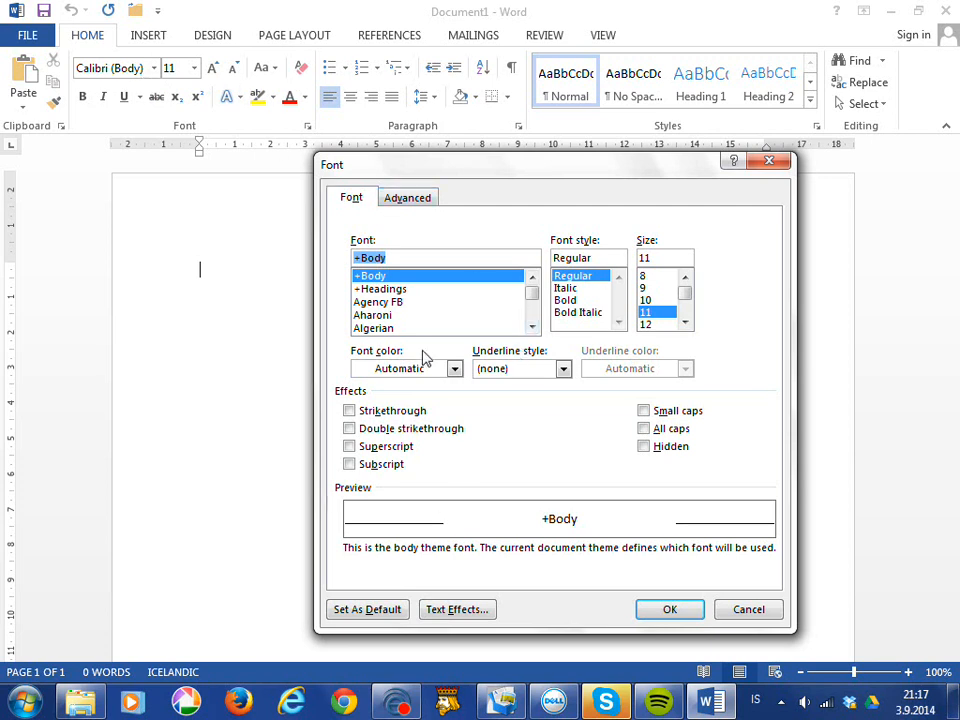
{"action": "left_click", "coordinate": [755, 609]}
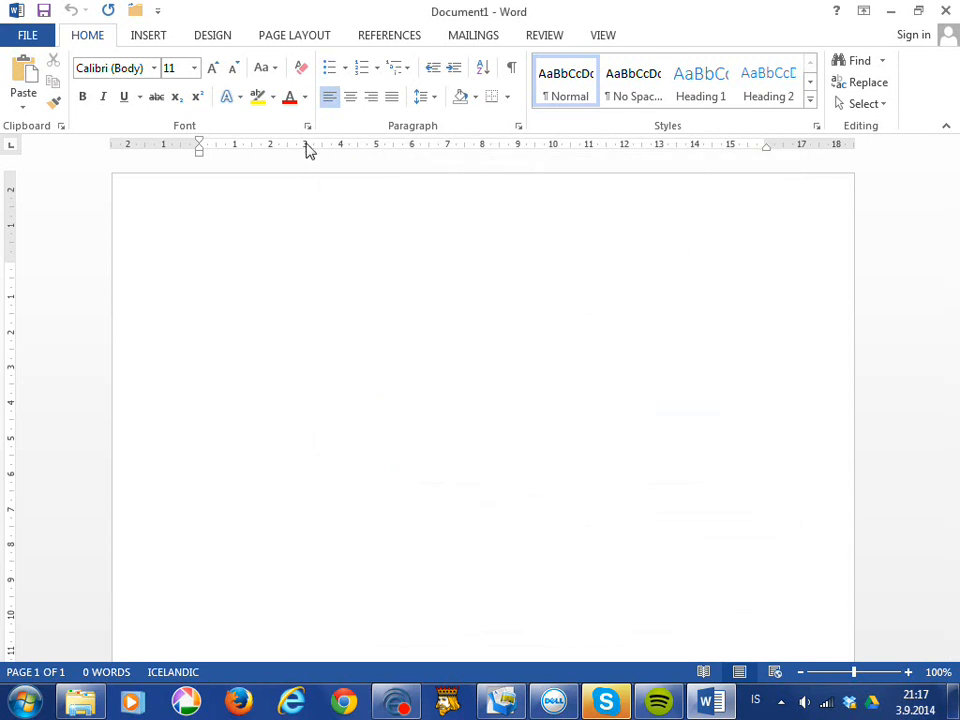
{"action": "left_click", "coordinate": [518, 128]}
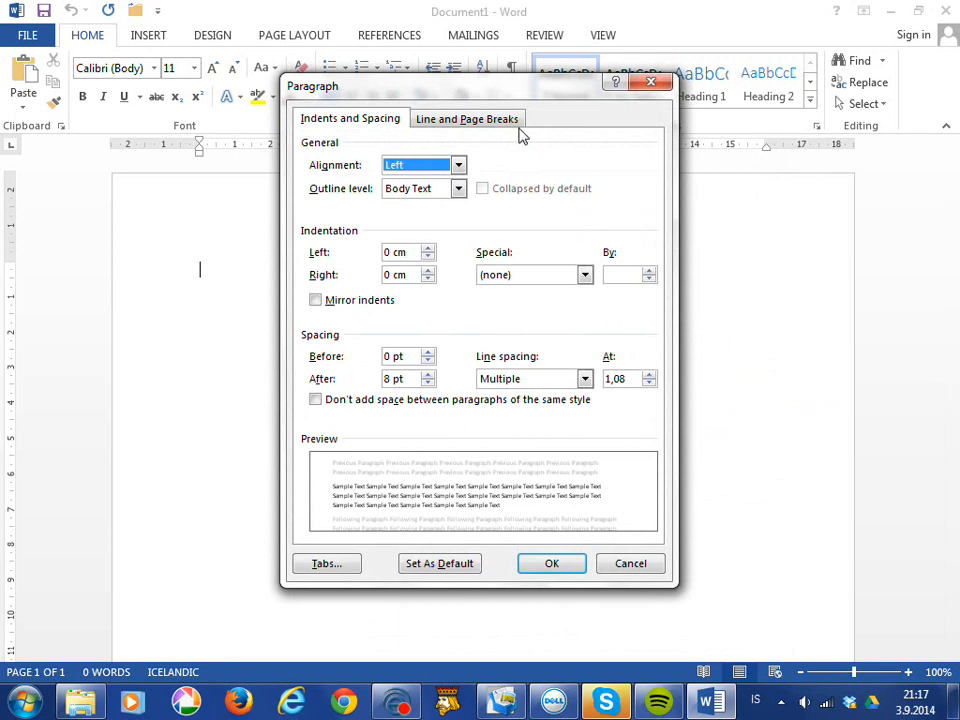
{"action": "left_click", "coordinate": [653, 84]}
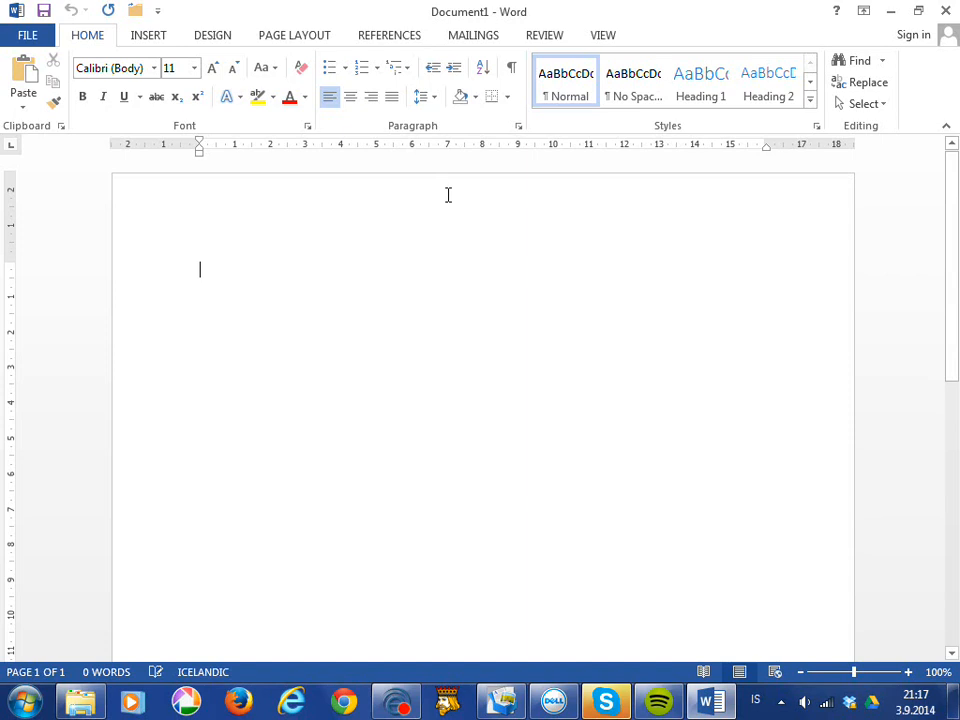
Step: Set the ribbon to show tabs only and temporarily display the Home commands
{"action": "left_click", "coordinate": [864, 12]}
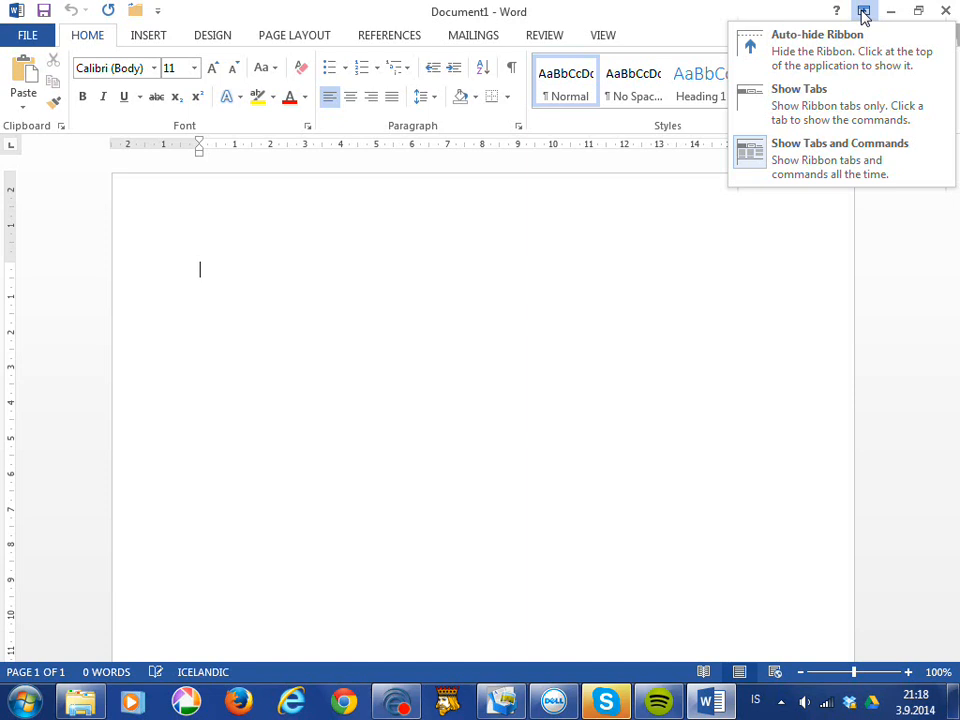
{"action": "left_click", "coordinate": [826, 110]}
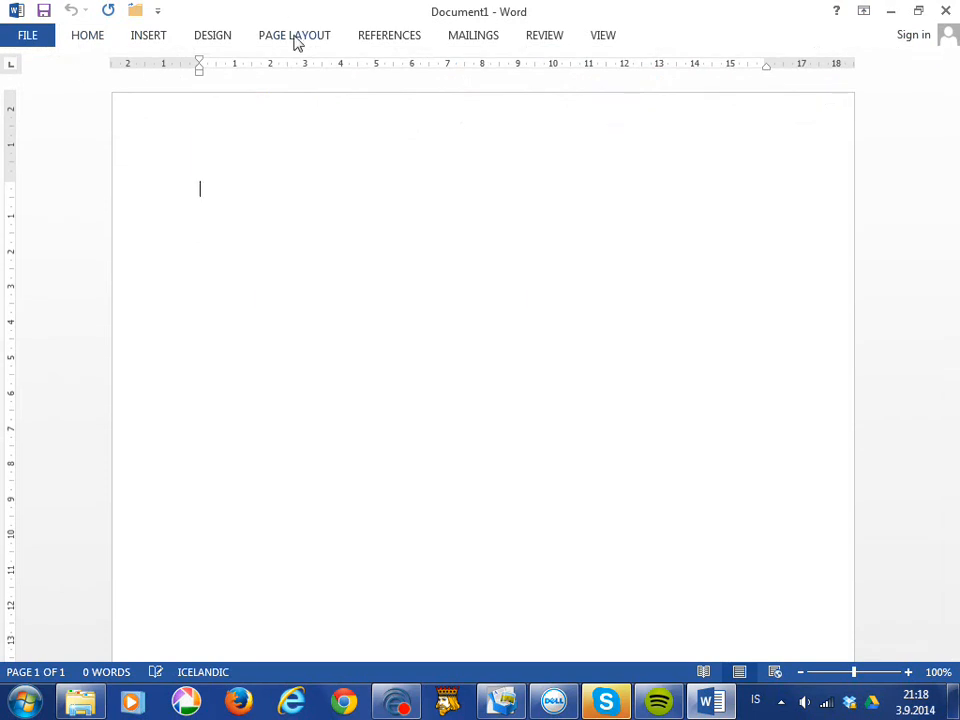
{"action": "left_click", "coordinate": [90, 40]}
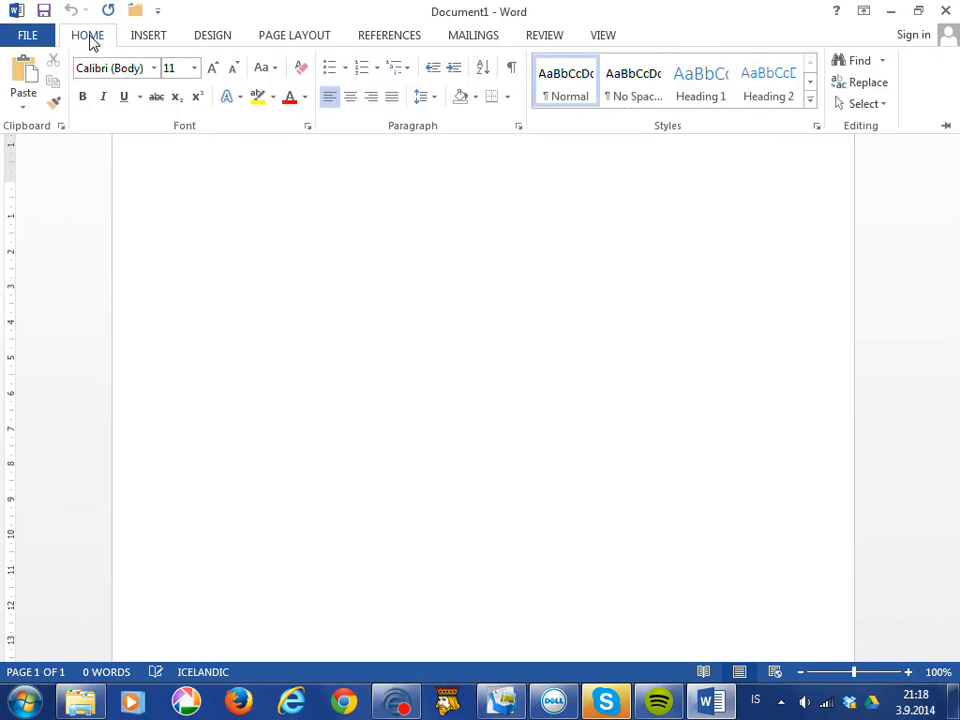
Step: Turn bold on and back off from the temporarily displayed Home commands, collapsing the ribbon to its tabs each time
{"action": "left_click", "coordinate": [83, 97]}
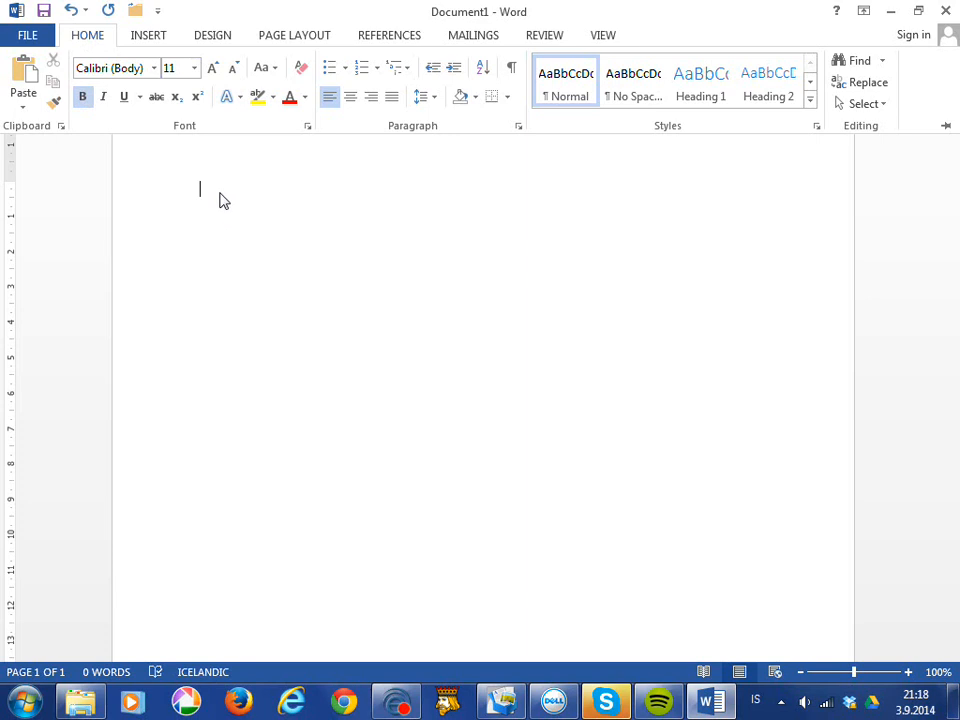
{"action": "key", "text": "ctrl+F1"}
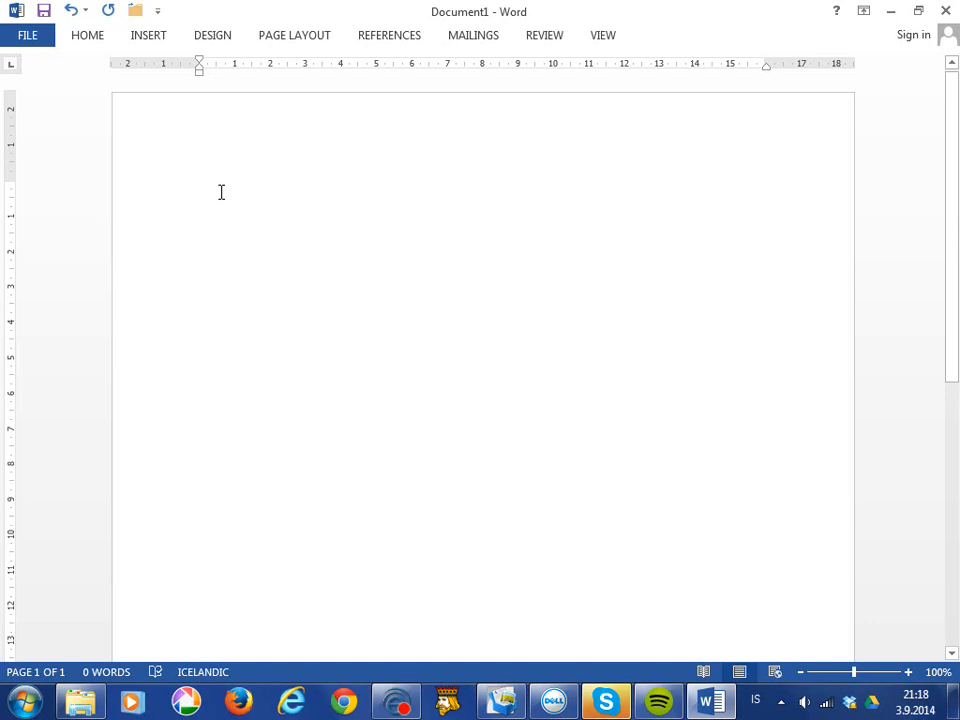
{"action": "left_click", "coordinate": [92, 36]}
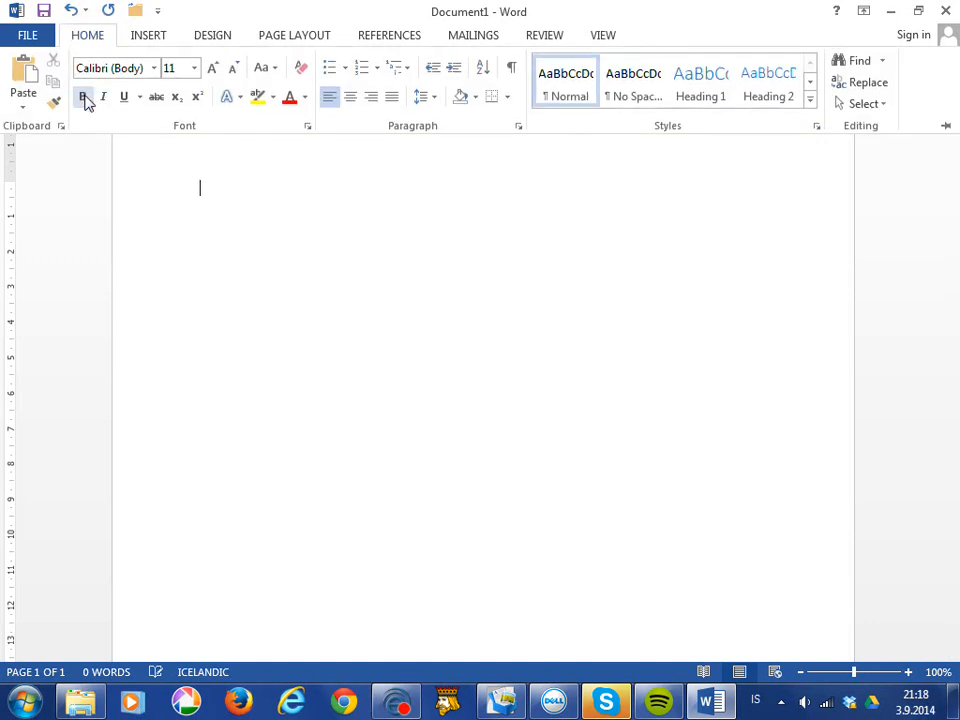
{"action": "left_click", "coordinate": [225, 193]}
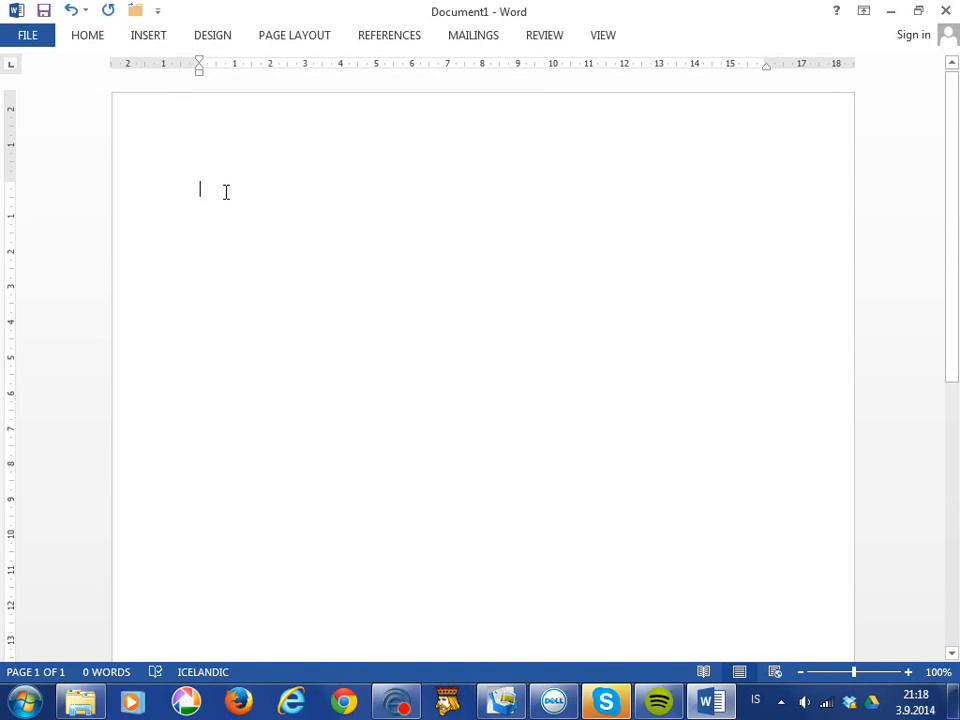
Step: Set the ribbon to auto-hide, reveal it temporarily, and return to the blank page
{"action": "left_click", "coordinate": [866, 12]}
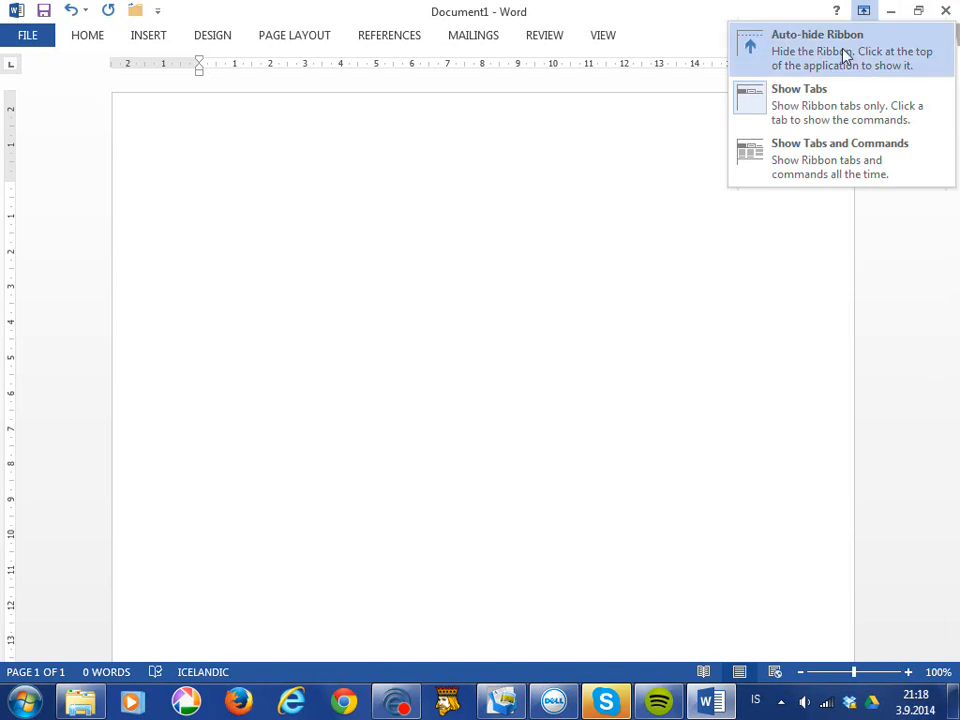
{"action": "left_click", "coordinate": [845, 55]}
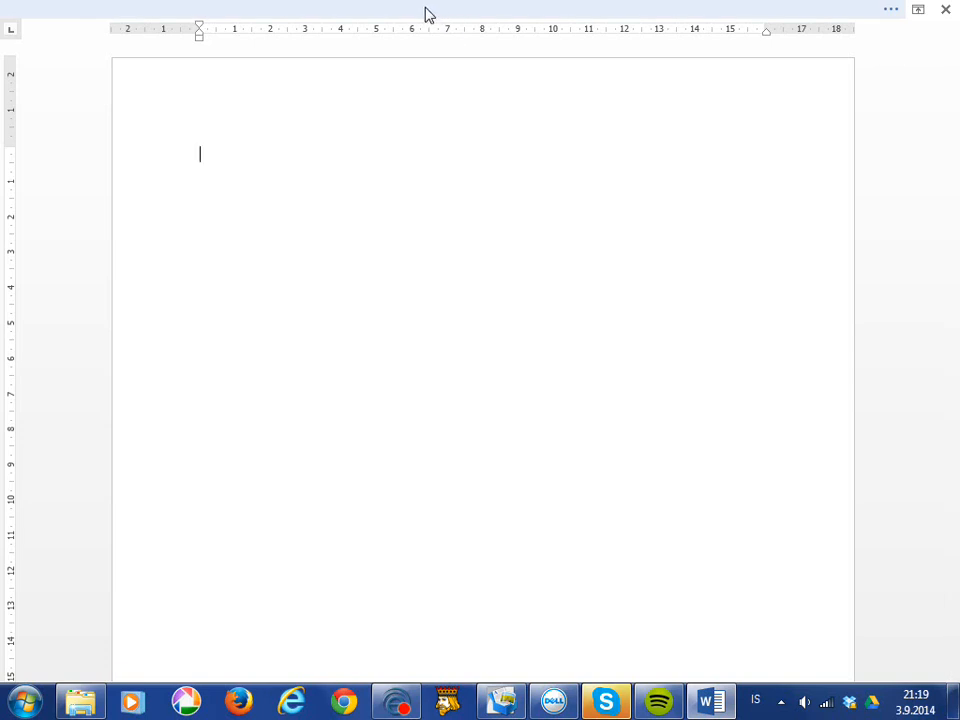
{"action": "double_click", "coordinate": [425, 13]}
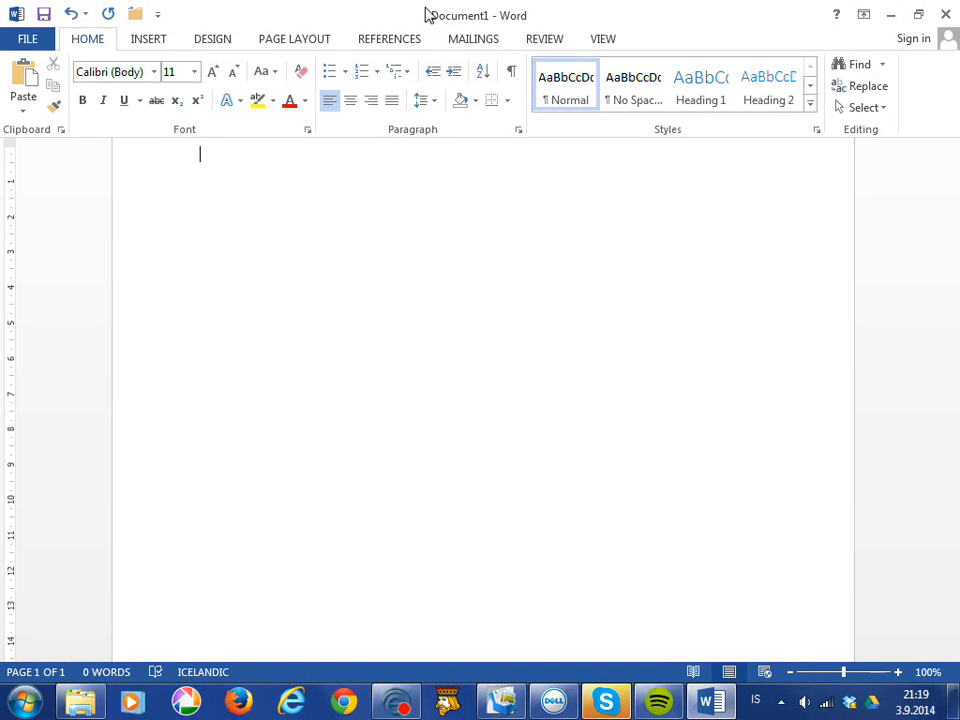
{"action": "left_click", "coordinate": [354, 222]}
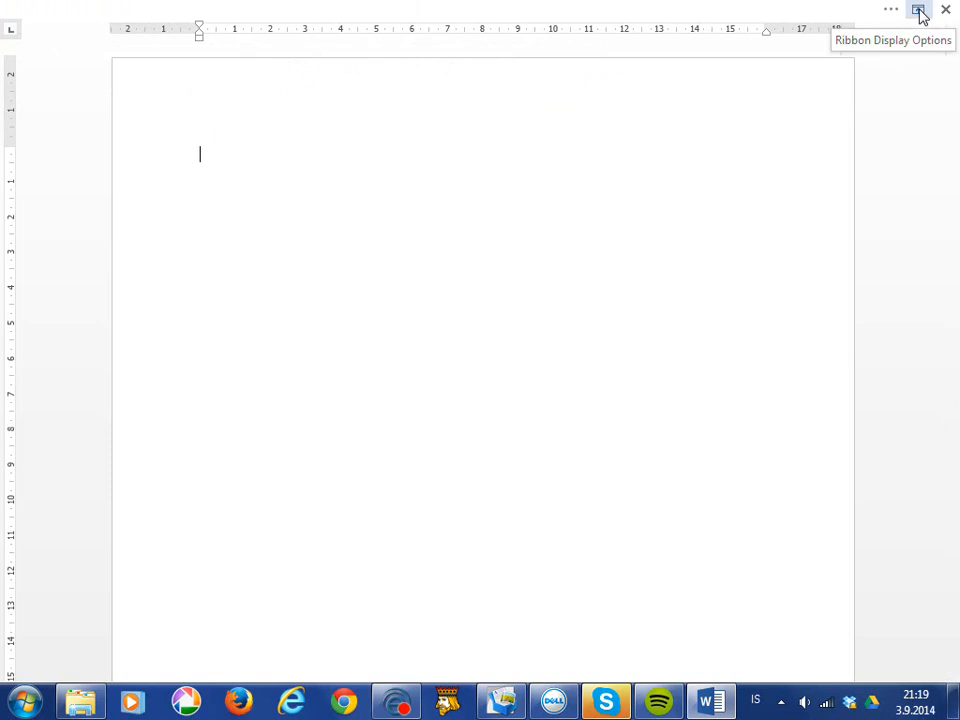
Step: Set the ribbon to show tabs and commands, and try collapsing it to tabs only and expanding it again
{"action": "left_click", "coordinate": [920, 12]}
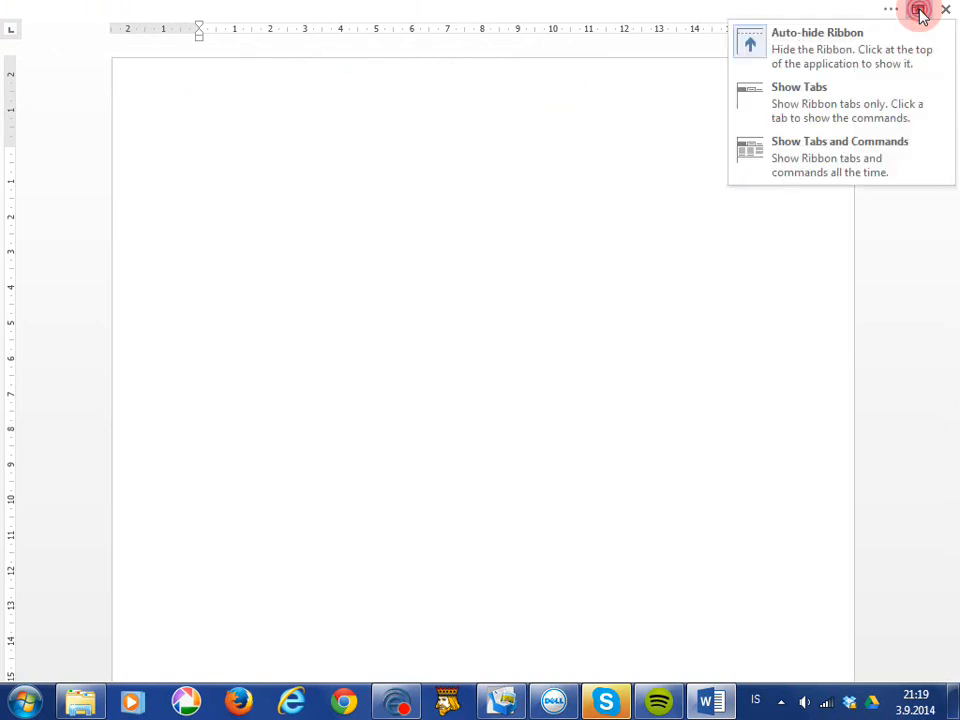
{"action": "left_click", "coordinate": [826, 155]}
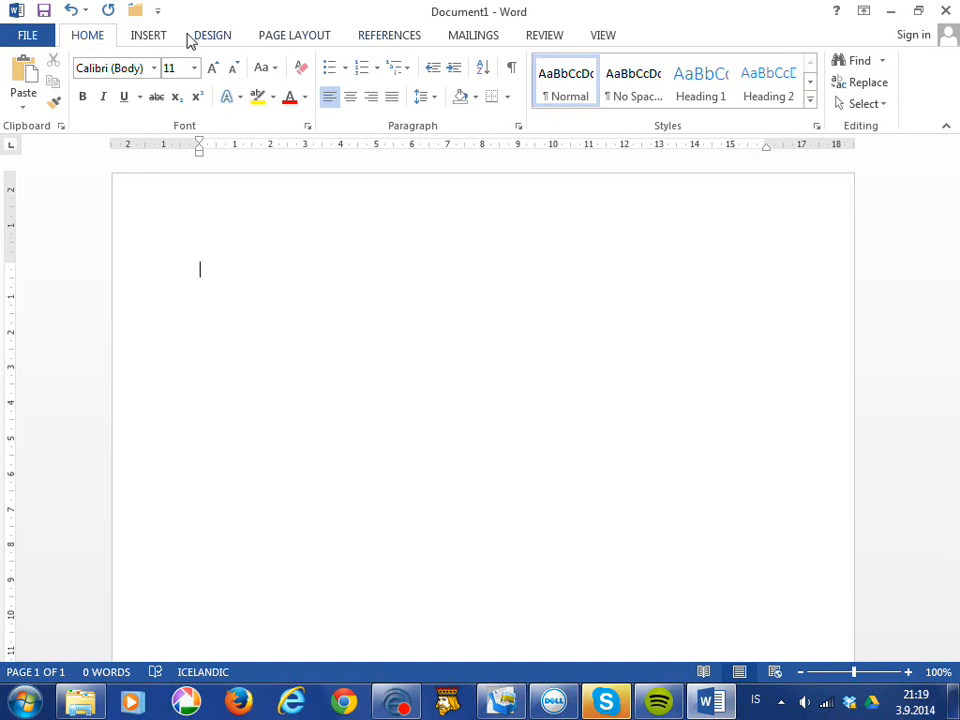
{"action": "double_click", "coordinate": [87, 36]}
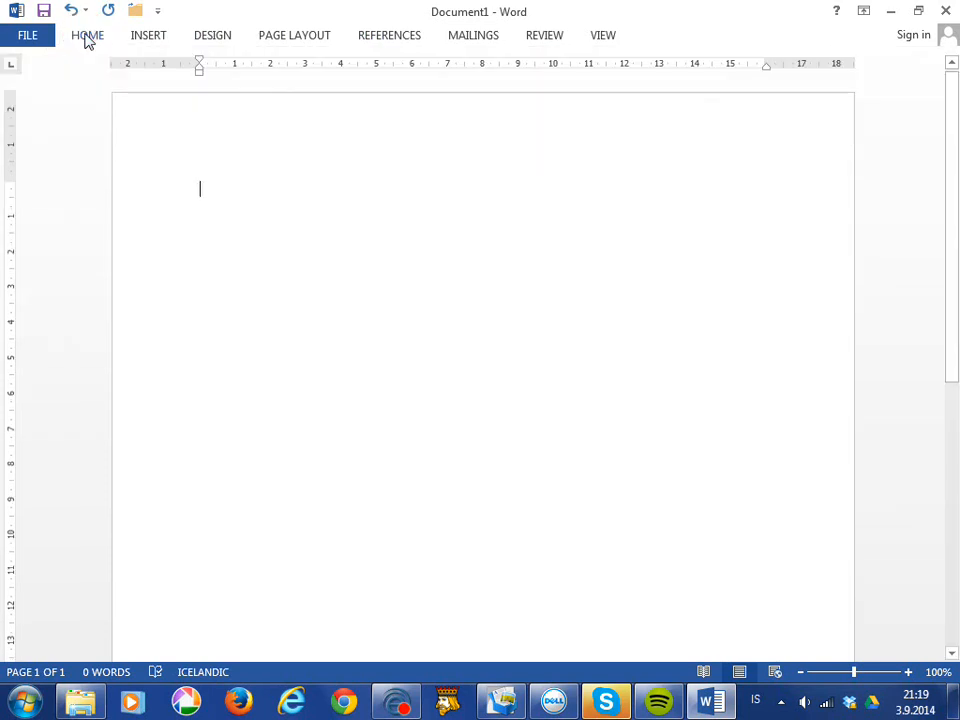
{"action": "double_click", "coordinate": [87, 36]}
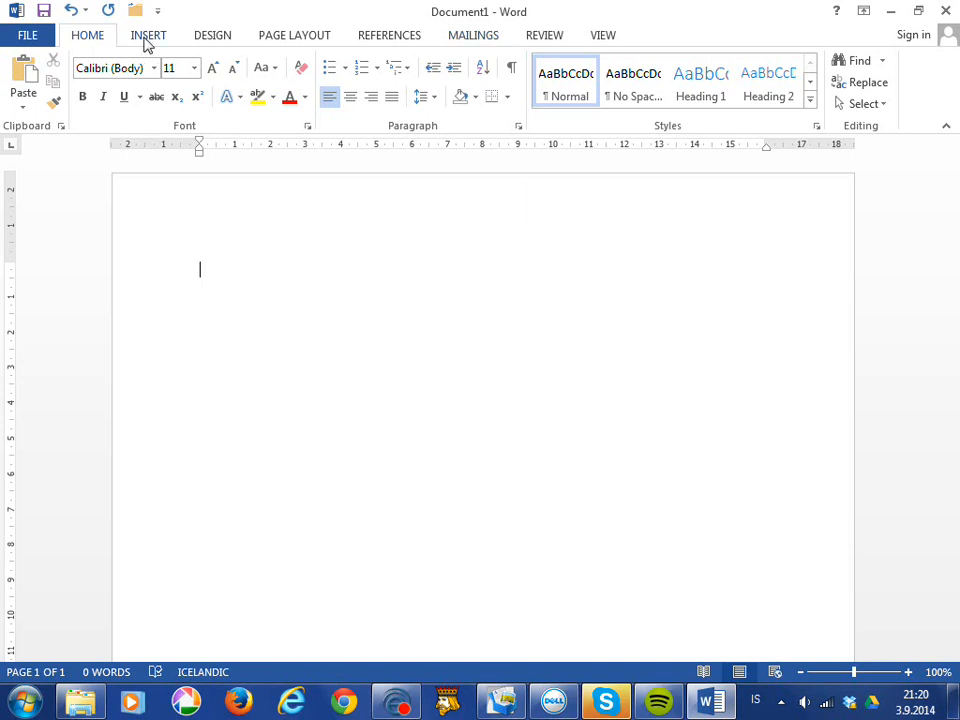
Step: Insert a table with three columns and three rows in the blank document
{"action": "left_click", "coordinate": [146, 38]}
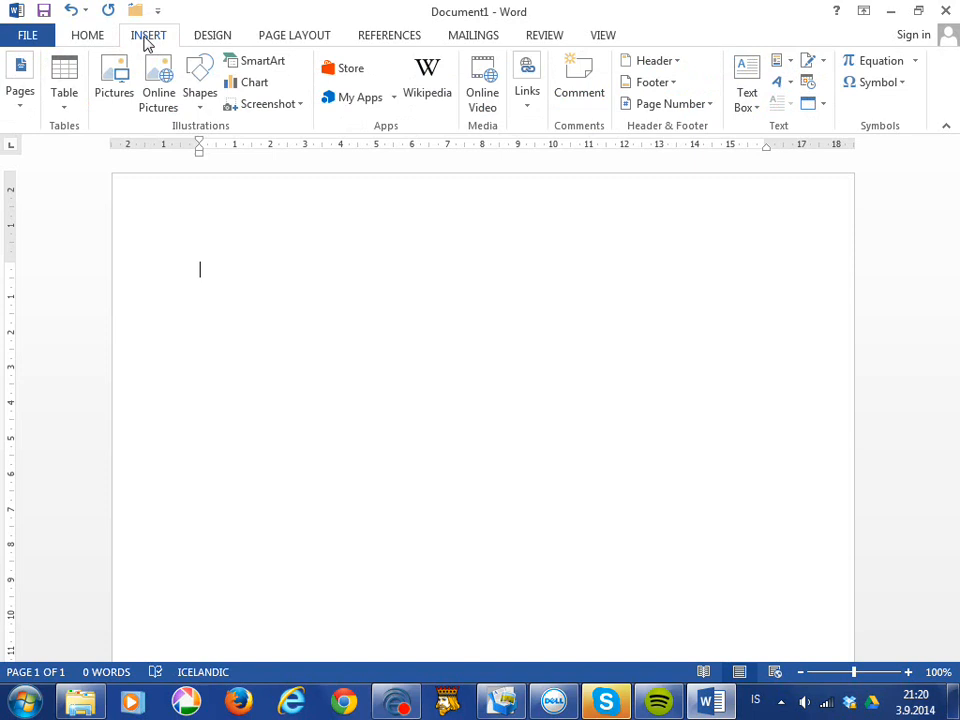
{"action": "left_click", "coordinate": [65, 98]}
{"action": "left_click", "coordinate": [100, 194]}
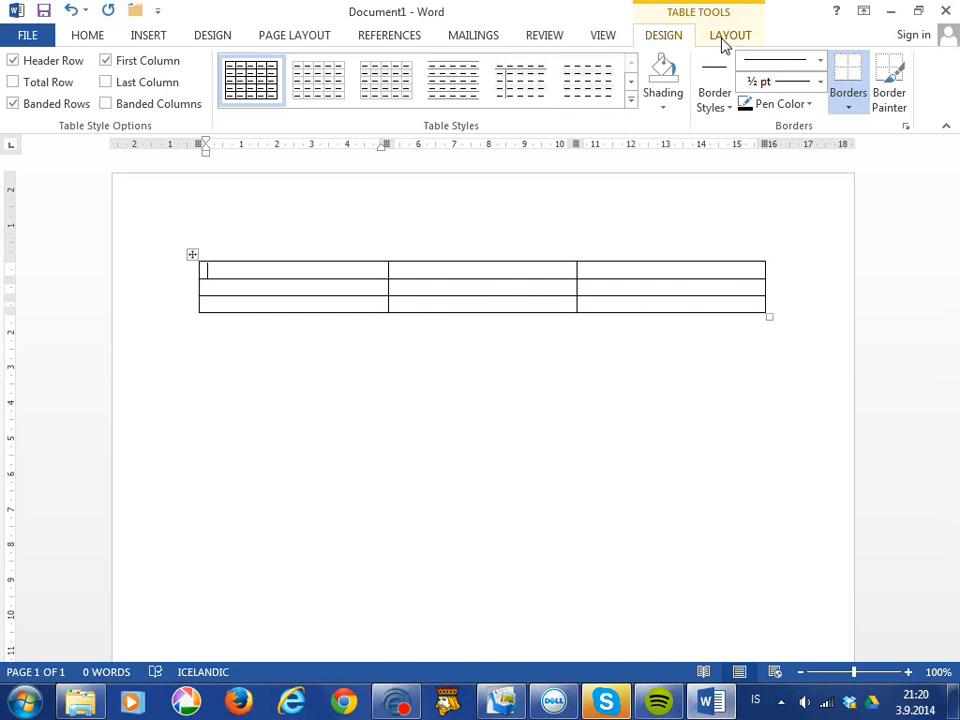
Step: Leave and re-enter the table to view its Design and Layout commands, and undo the table insertion
{"action": "left_click", "coordinate": [223, 351]}
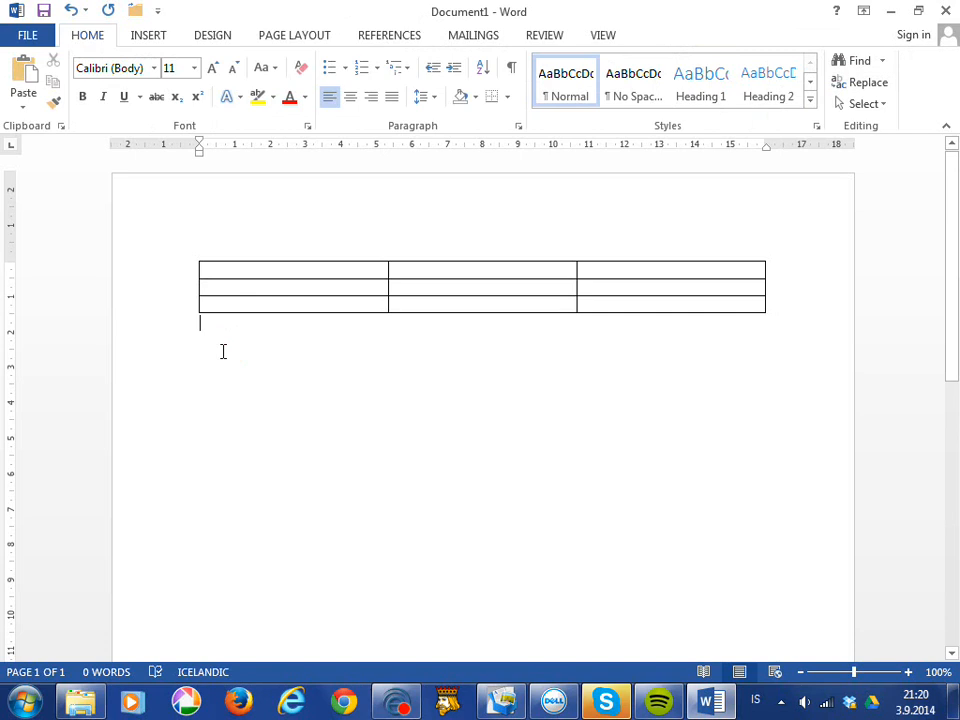
{"action": "key", "text": "Up"}
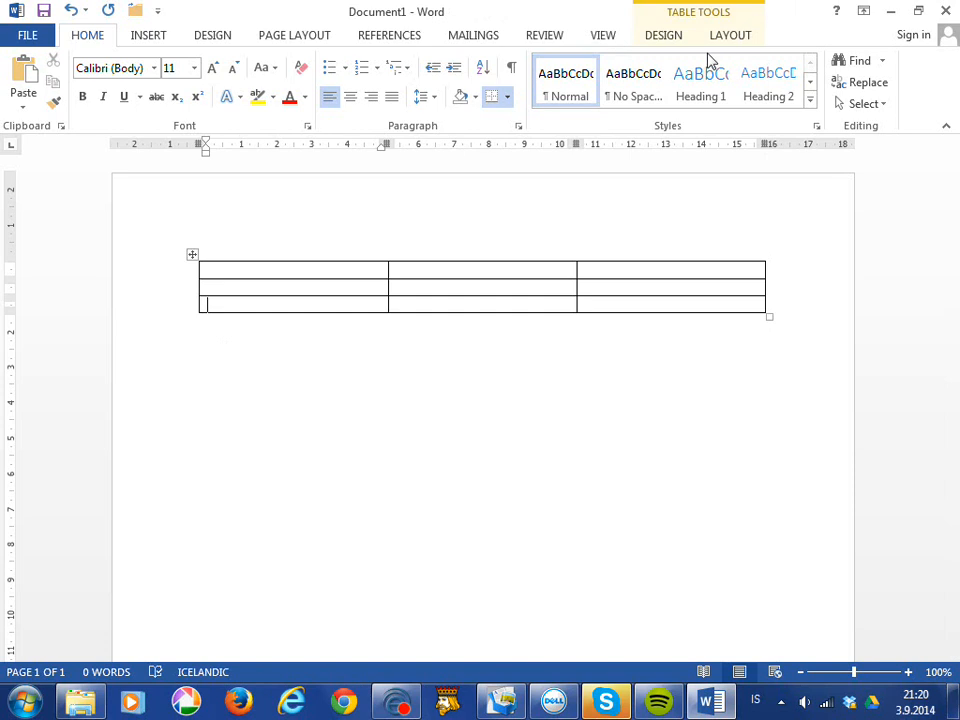
{"action": "left_click", "coordinate": [676, 40]}
{"action": "left_click", "coordinate": [726, 36]}
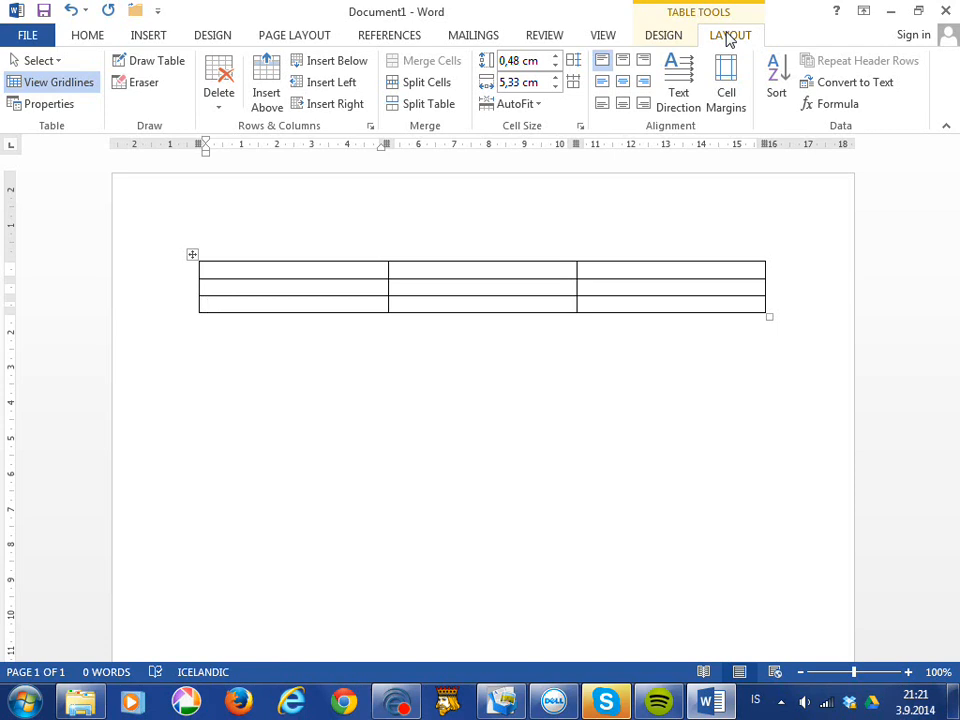
{"action": "left_click", "coordinate": [71, 12]}
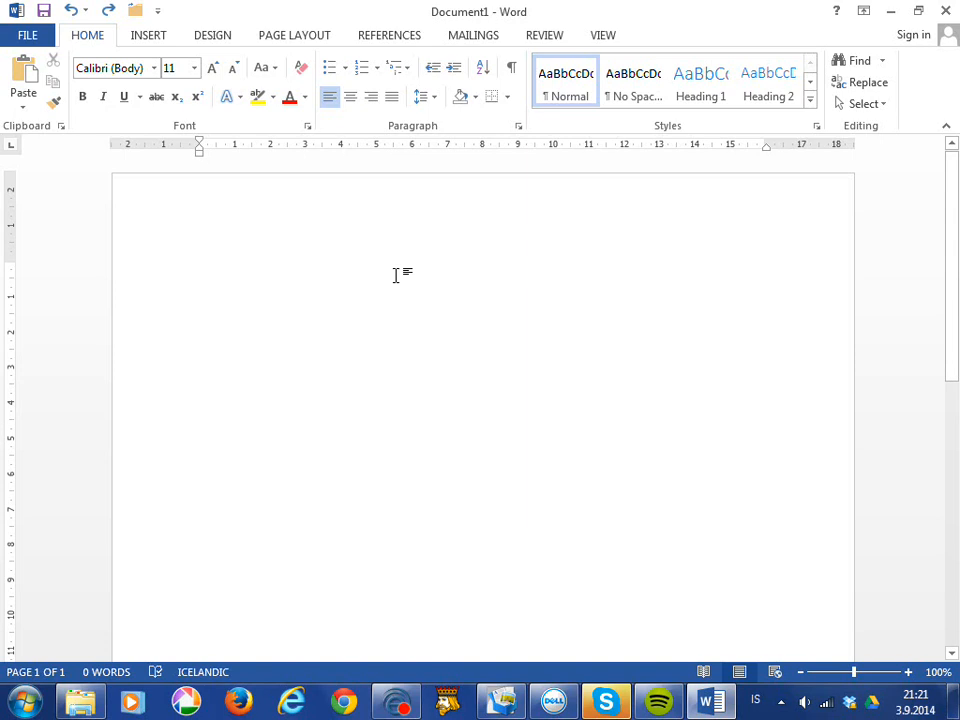
Step: Hide the ruler and show it again
{"action": "left_click", "coordinate": [606, 36]}
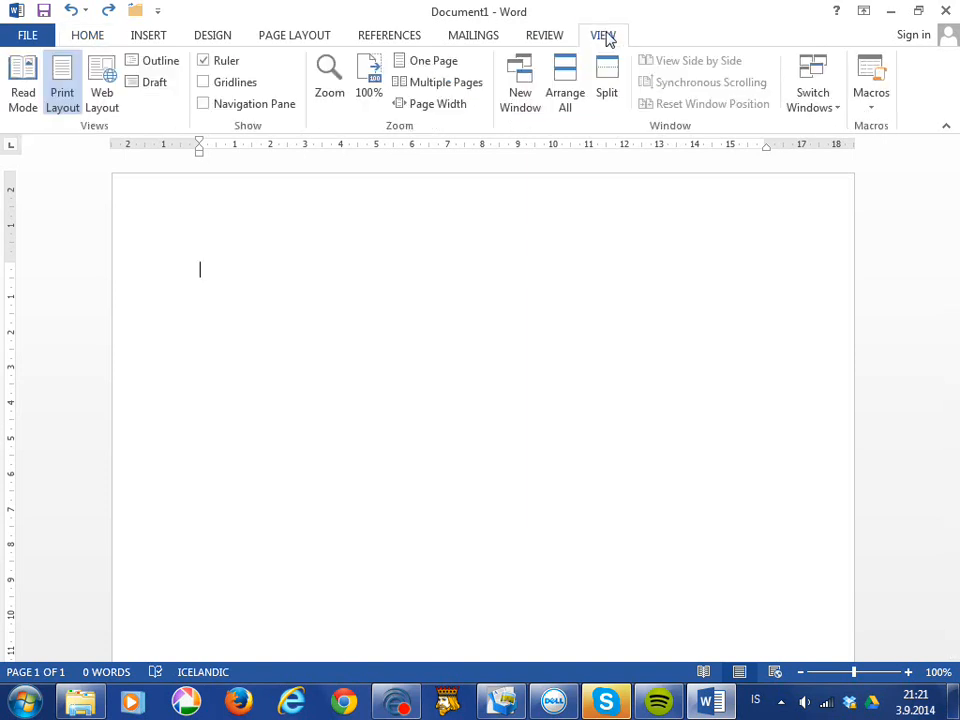
{"action": "left_click", "coordinate": [204, 61]}
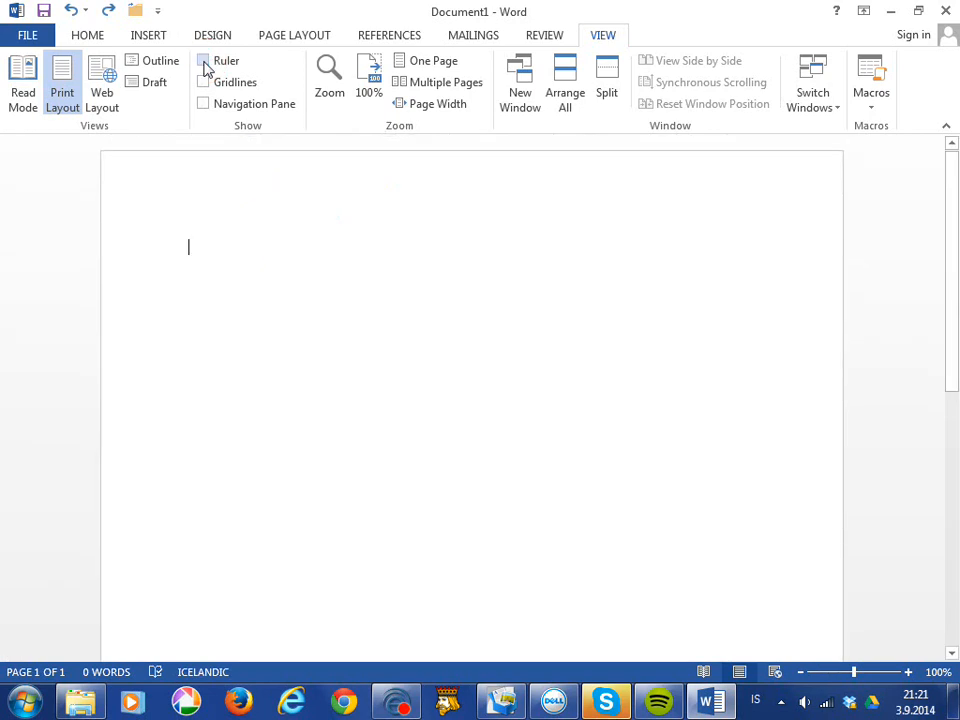
{"action": "left_click", "coordinate": [204, 61]}
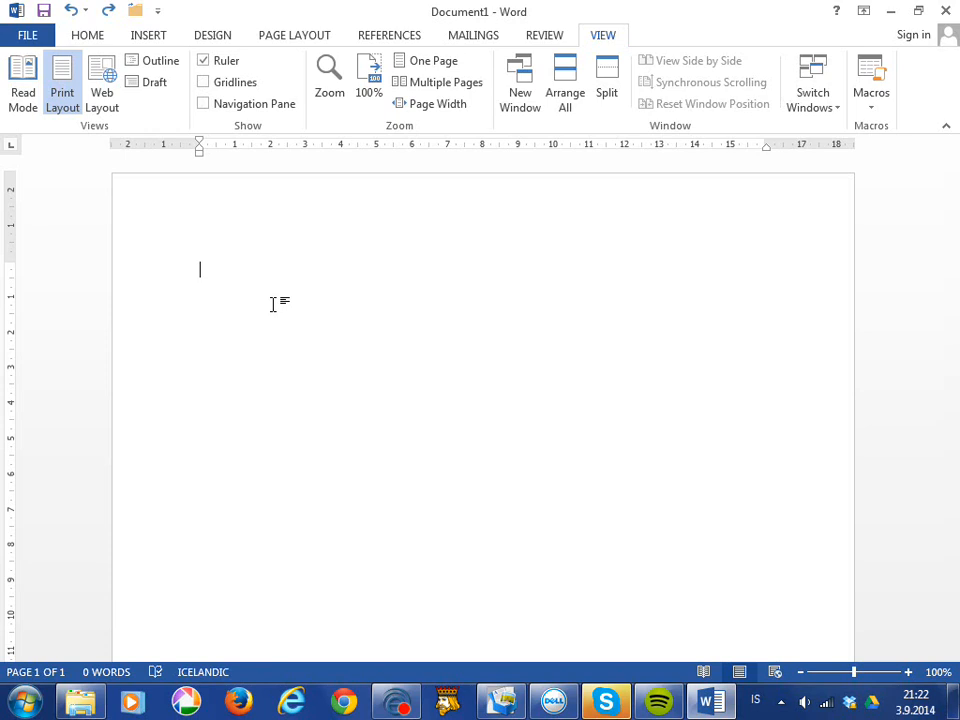
Step: Generate sample paragraphs in the document with =rand()
{"action": "type", "text": "=rand"}
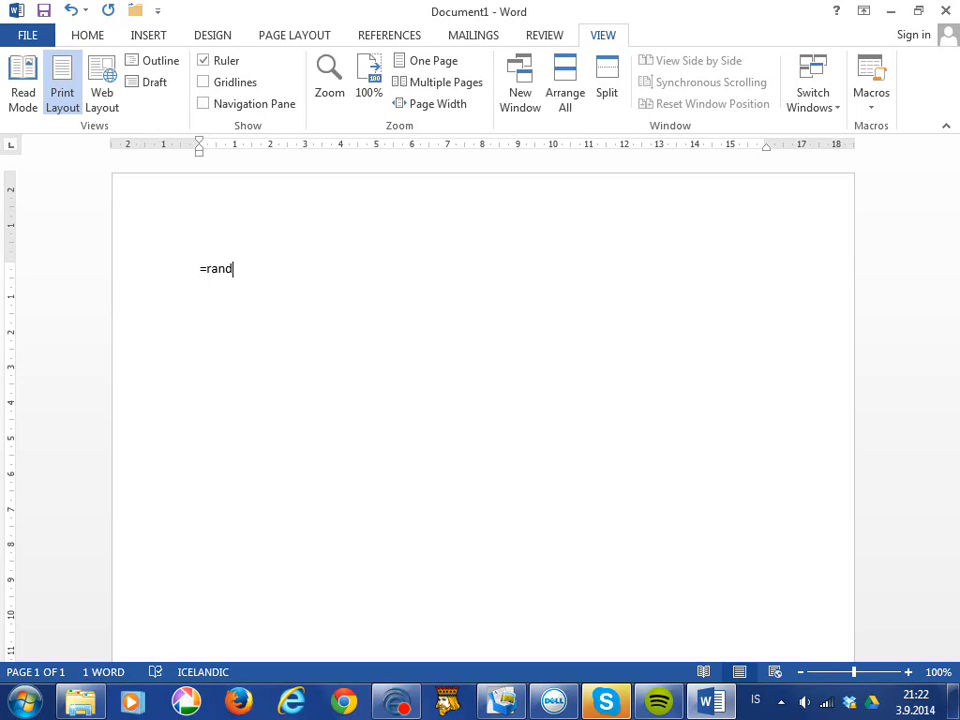
{"action": "type", "text": "()"}
{"action": "key", "text": "Return"}
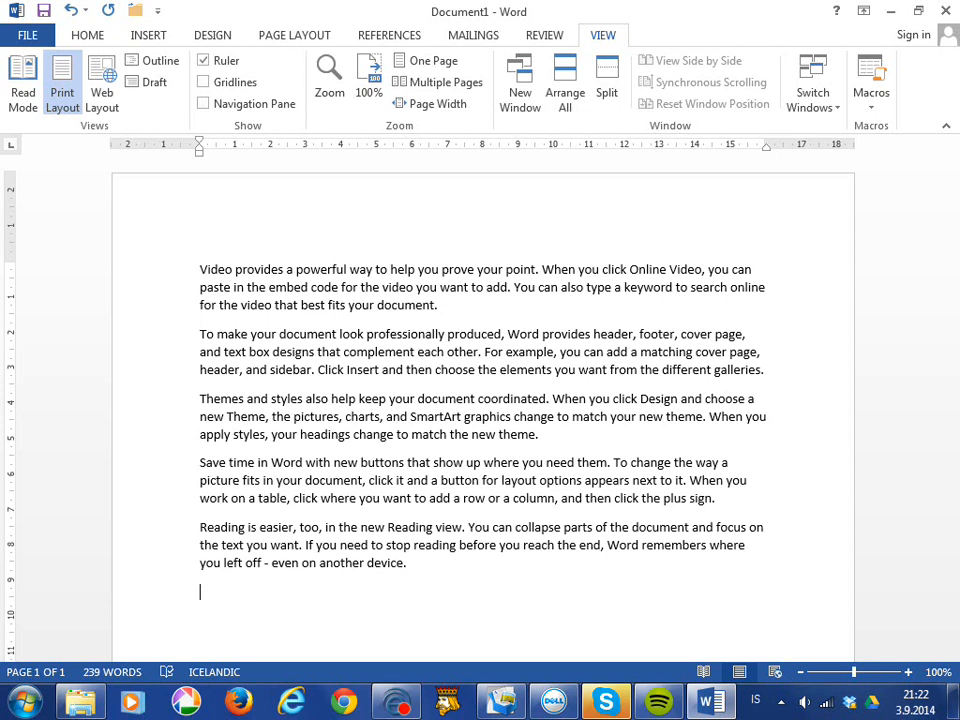
Step: Undo the generated text and produce 20 sample paragraphs with =rand(20) instead
{"action": "left_click", "coordinate": [71, 11]}
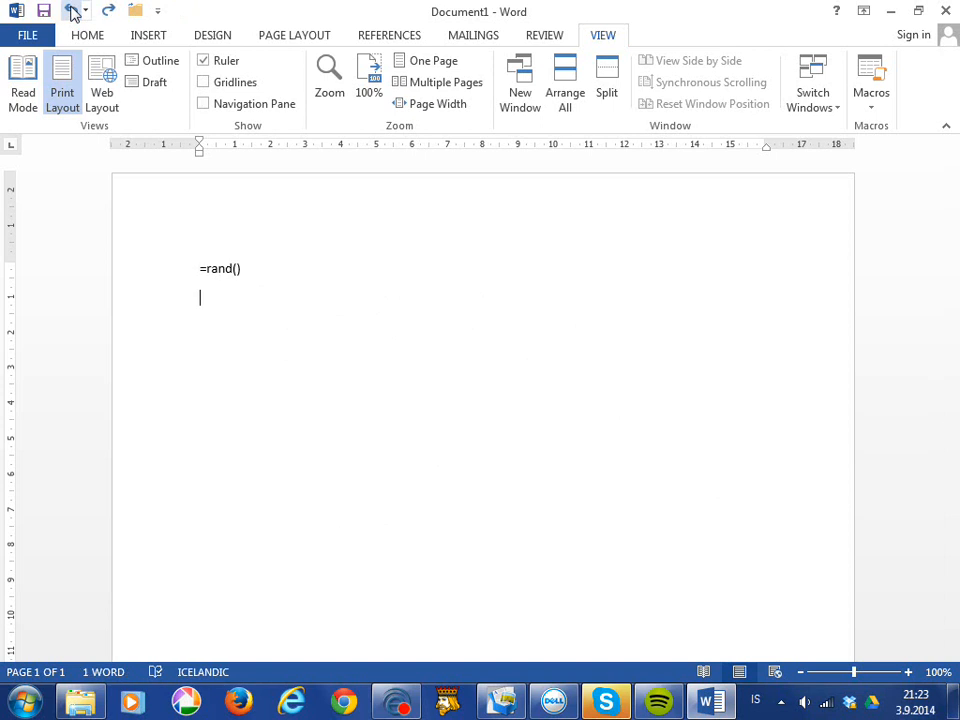
{"action": "left_click", "coordinate": [71, 11]}
{"action": "key", "text": "Left"}
{"action": "type", "text": "20"}
{"action": "key", "text": "End"}
{"action": "key", "text": "Return"}
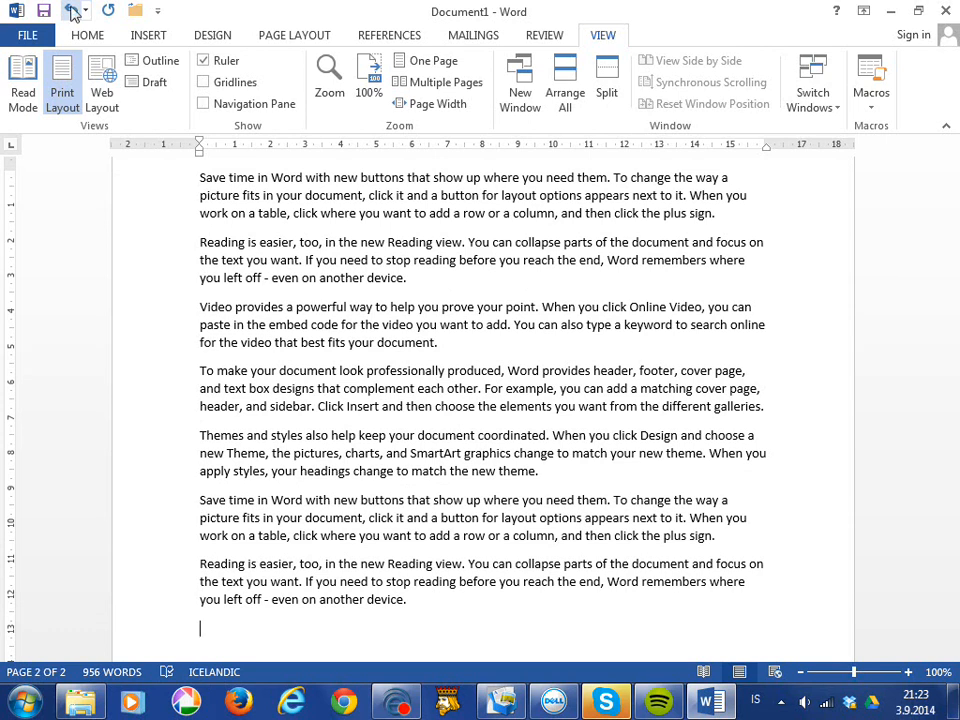
Step: Review both pages of the sample text in Print Layout, page through it to the end and back in Read Mode, and return to Print Layout
{"action": "left_click", "coordinate": [72, 12]}
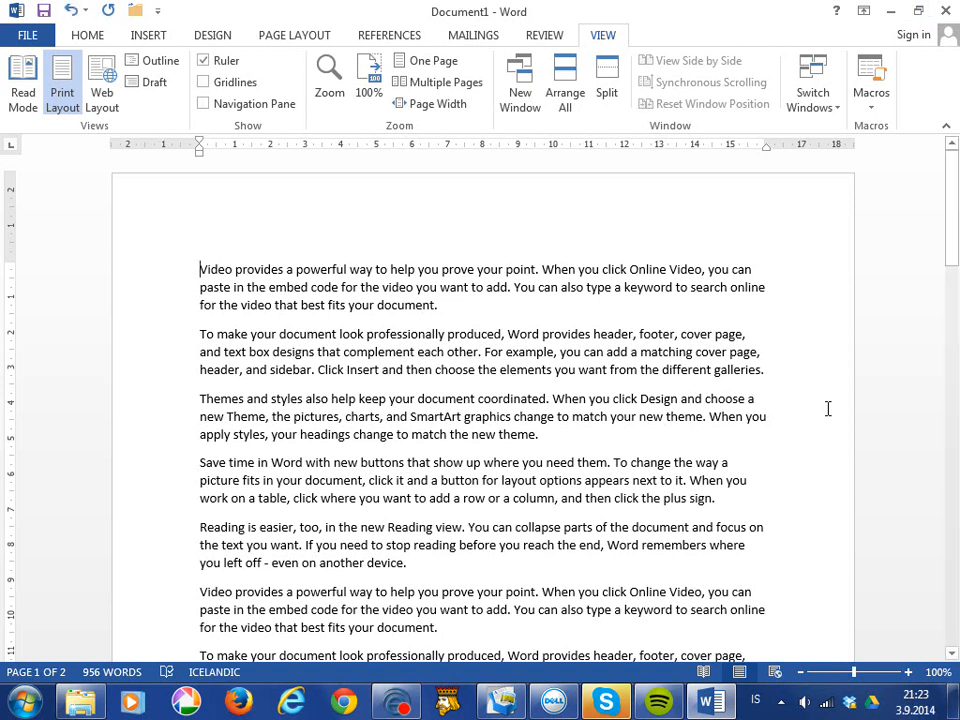
{"action": "left_click_drag", "start_coordinate": [949, 261], "coordinate": [949, 478]}
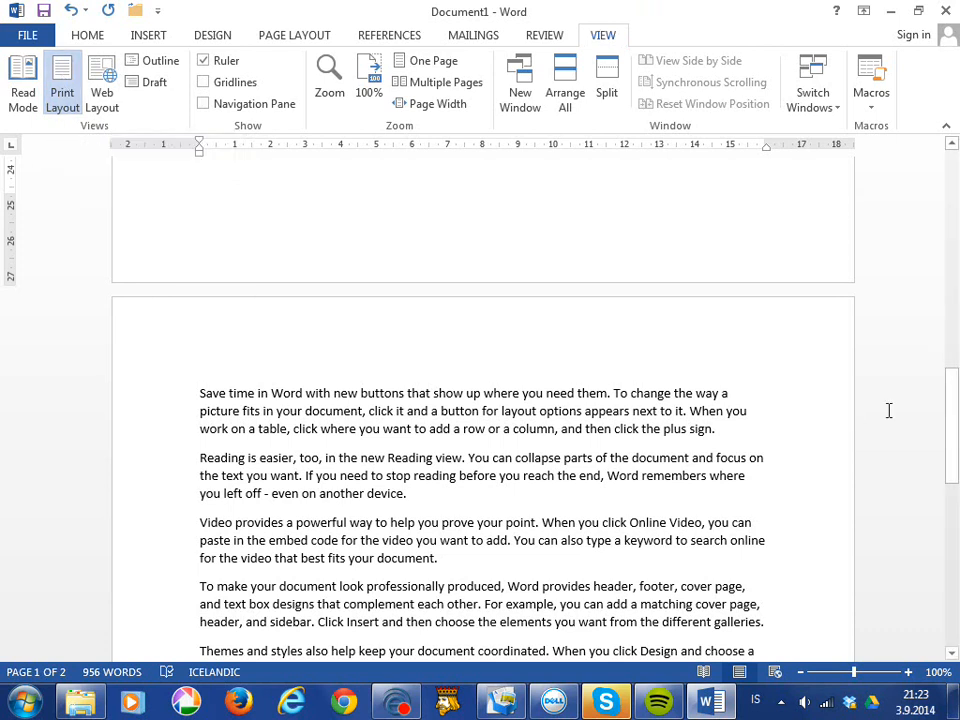
{"action": "left_click_drag", "start_coordinate": [953, 410], "coordinate": [955, 185]}
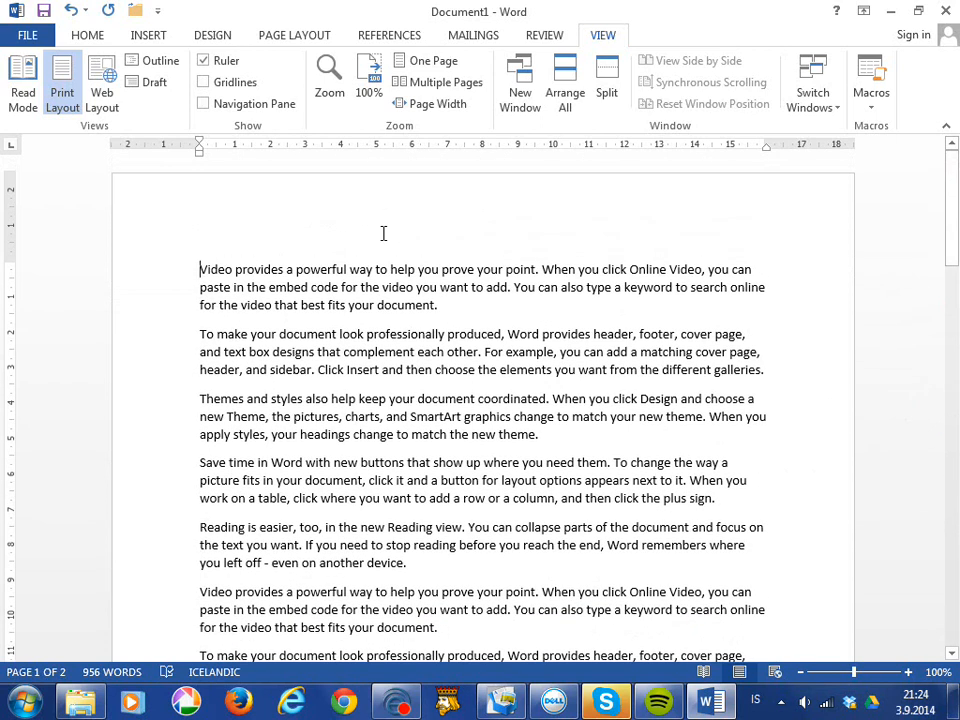
{"action": "left_click", "coordinate": [23, 88]}
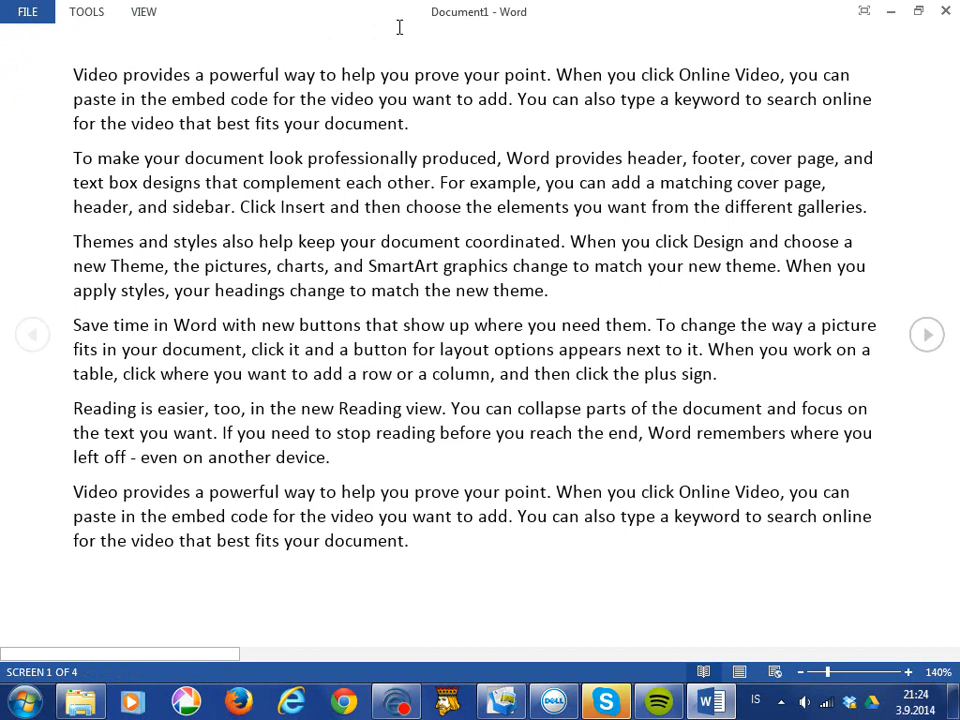
{"action": "left_click", "coordinate": [927, 334]}
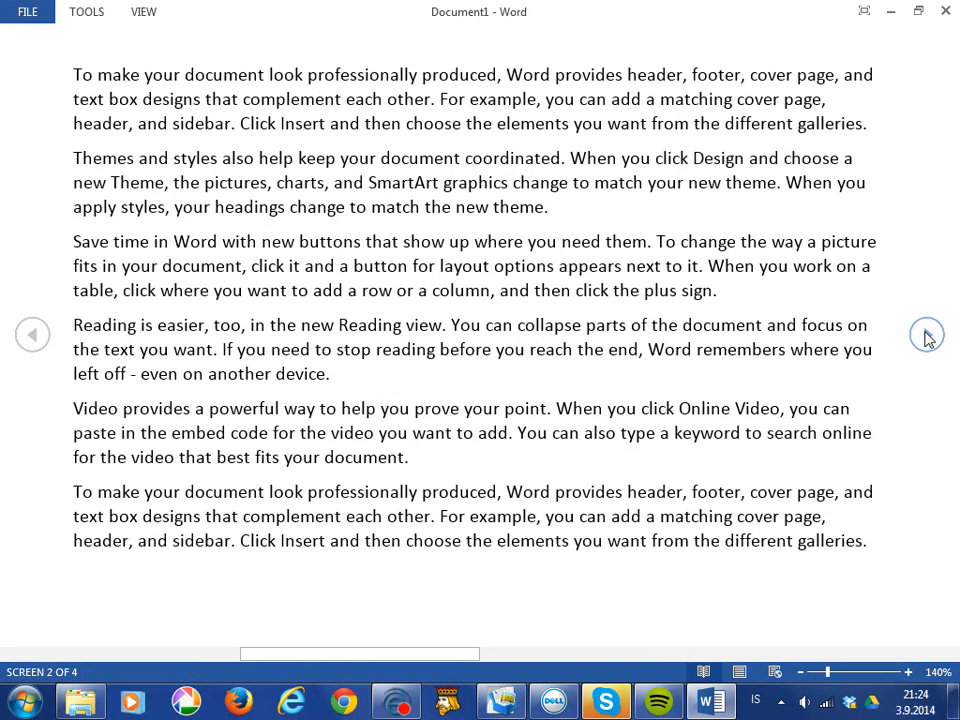
{"action": "left_click", "coordinate": [927, 335]}
{"action": "left_click", "coordinate": [927, 335]}
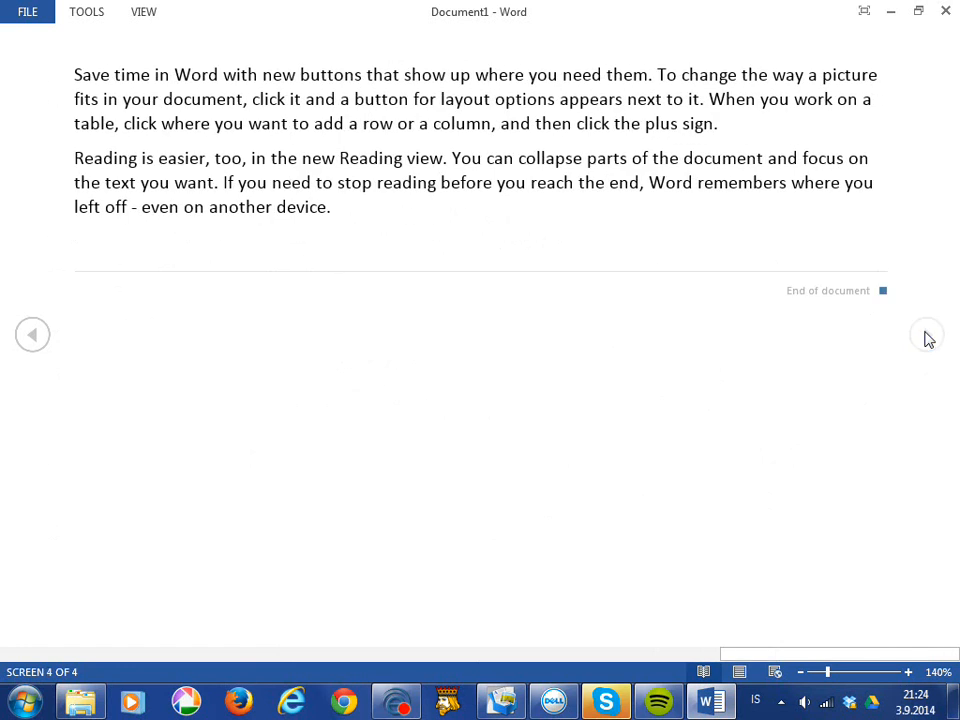
{"action": "left_click", "coordinate": [927, 335]}
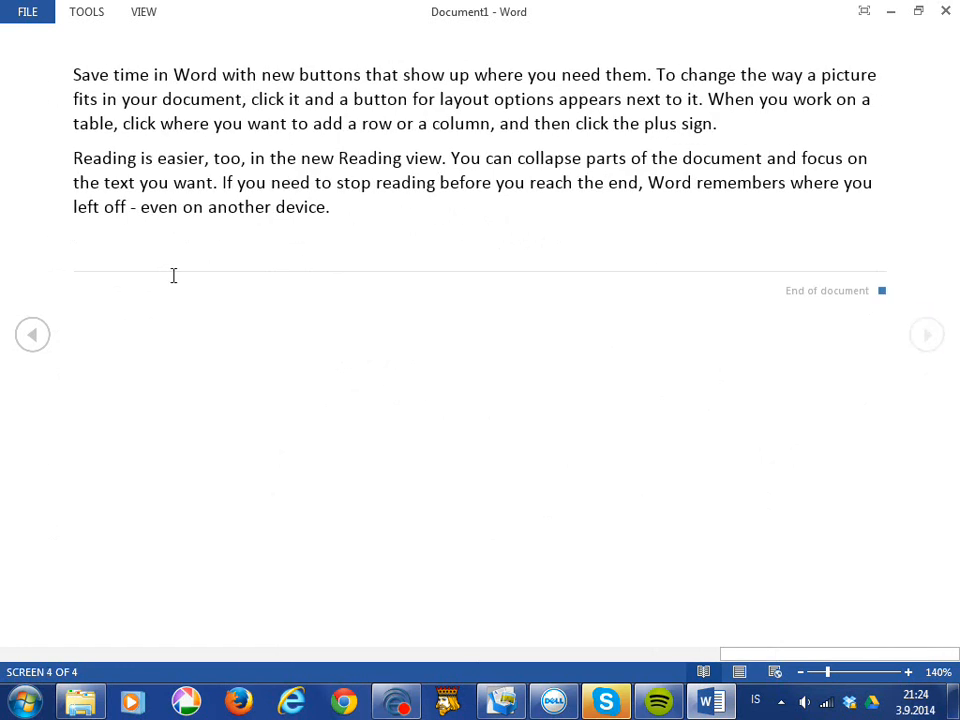
{"action": "left_click", "coordinate": [31, 334]}
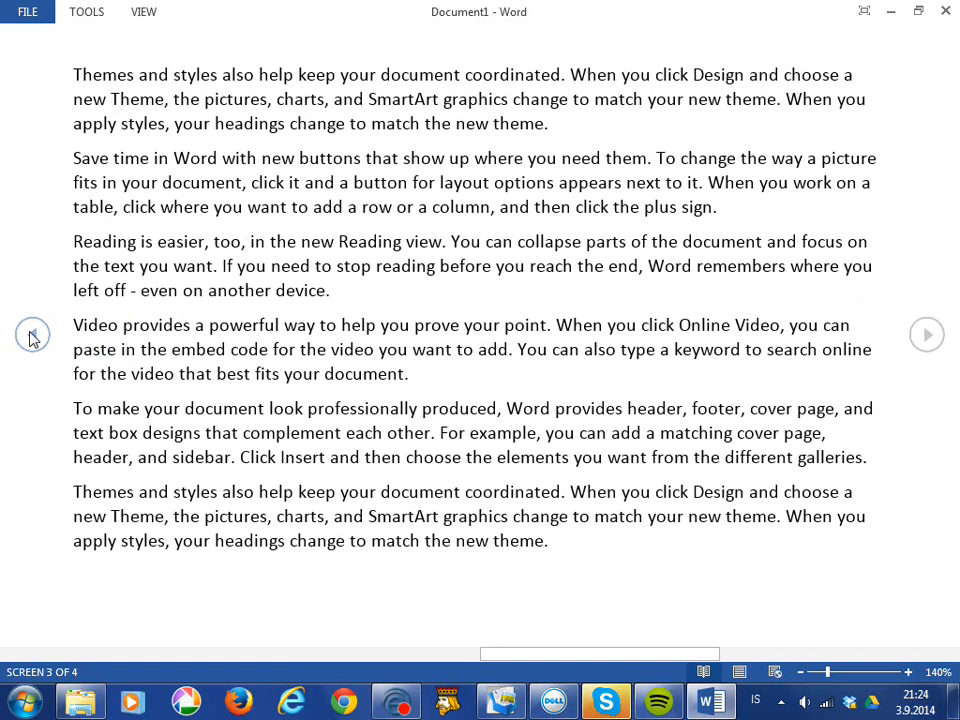
{"action": "left_click", "coordinate": [31, 334]}
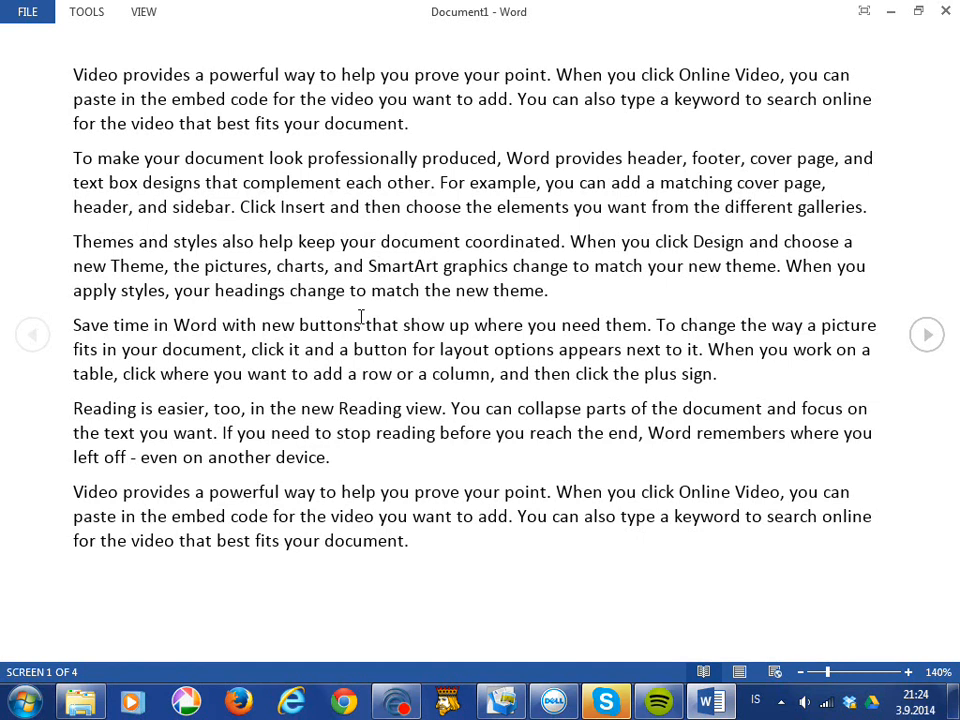
{"action": "key", "text": "Escape"}
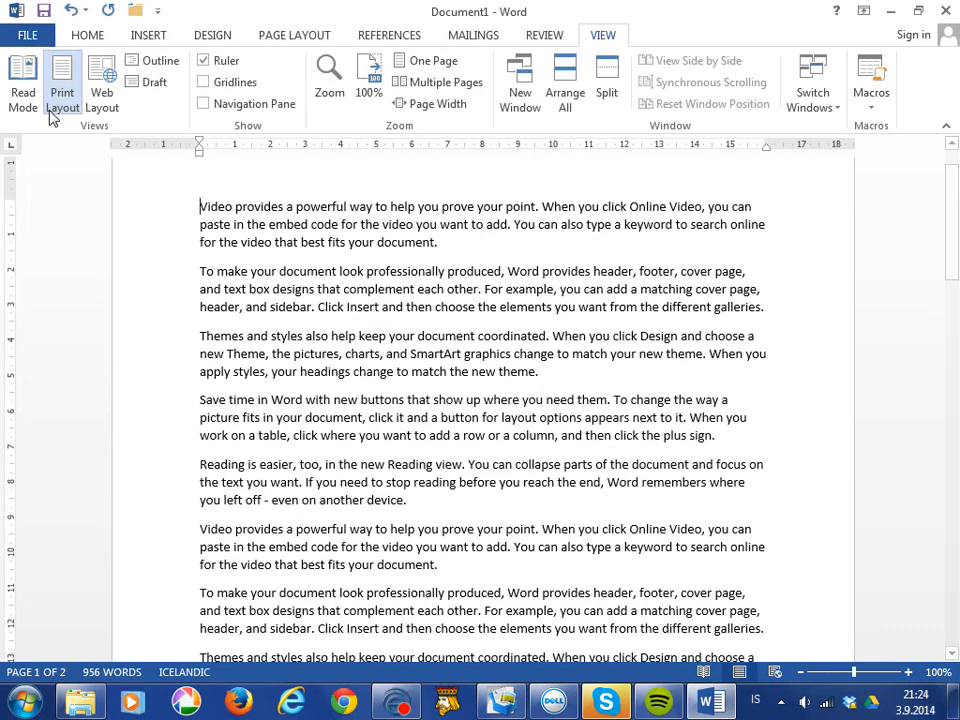
Step: View the document in Read Mode, return to Print Layout, and look through the text in Web Layout
{"action": "left_click", "coordinate": [22, 82]}
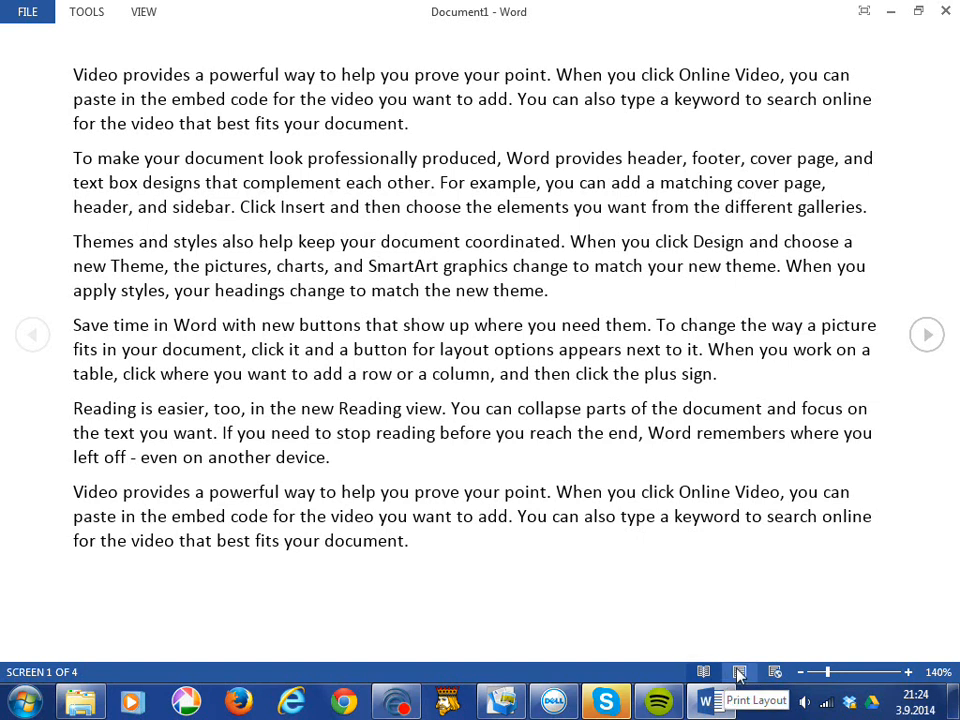
{"action": "left_click", "coordinate": [739, 672]}
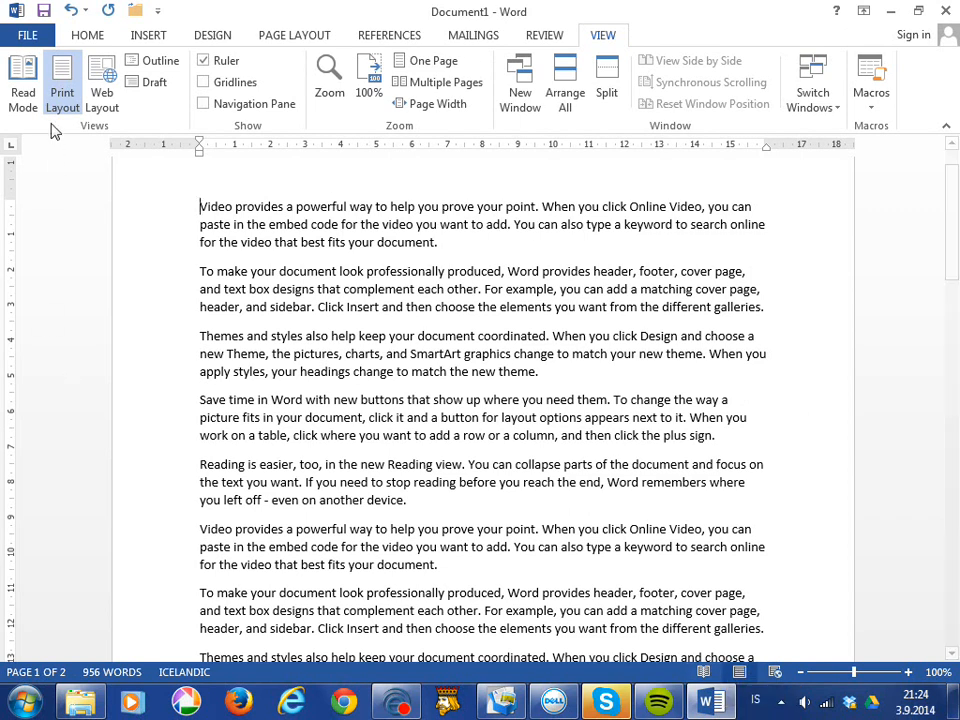
{"action": "left_click", "coordinate": [101, 80]}
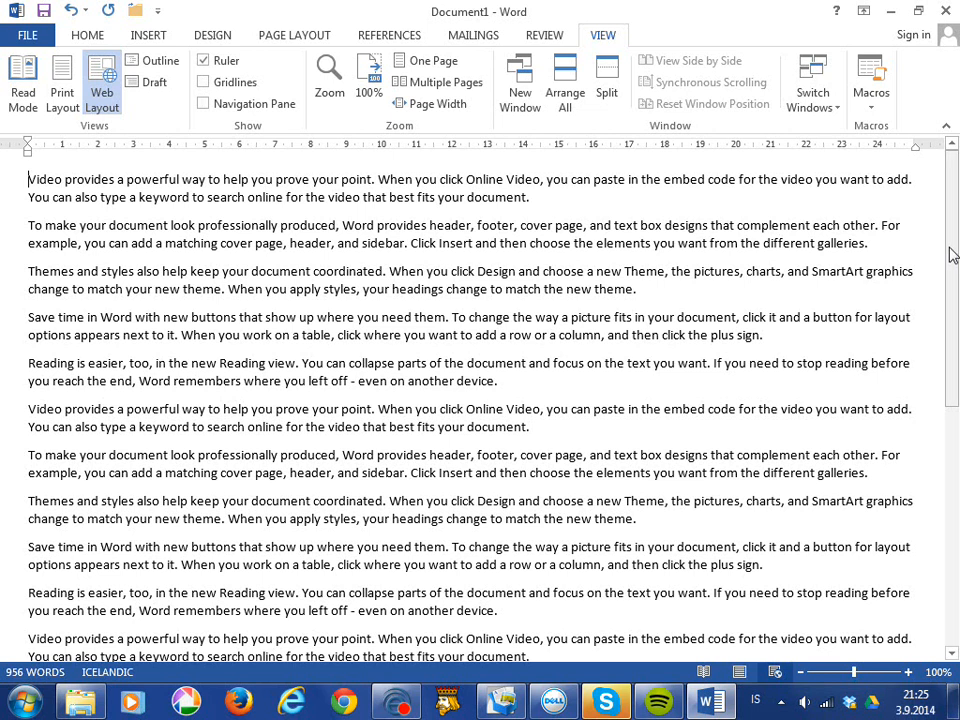
{"action": "left_click_drag", "start_coordinate": [952, 255], "coordinate": [949, 227]}
Step: Display the document in Outline view, close that view, and bring back the document view options
{"action": "left_click", "coordinate": [160, 60]}
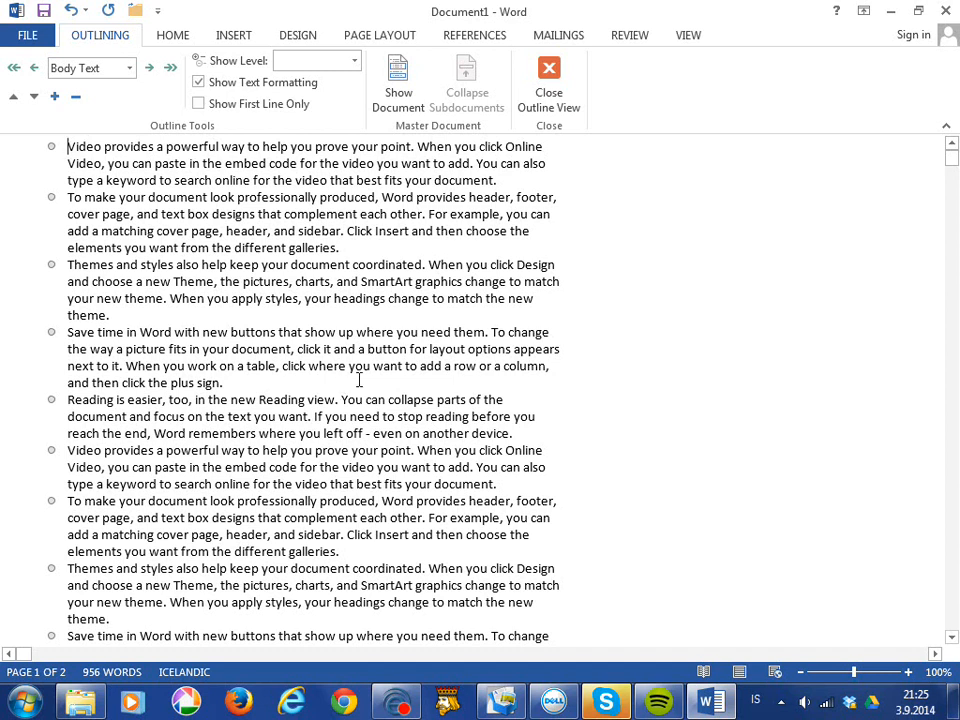
{"action": "left_click", "coordinate": [551, 92]}
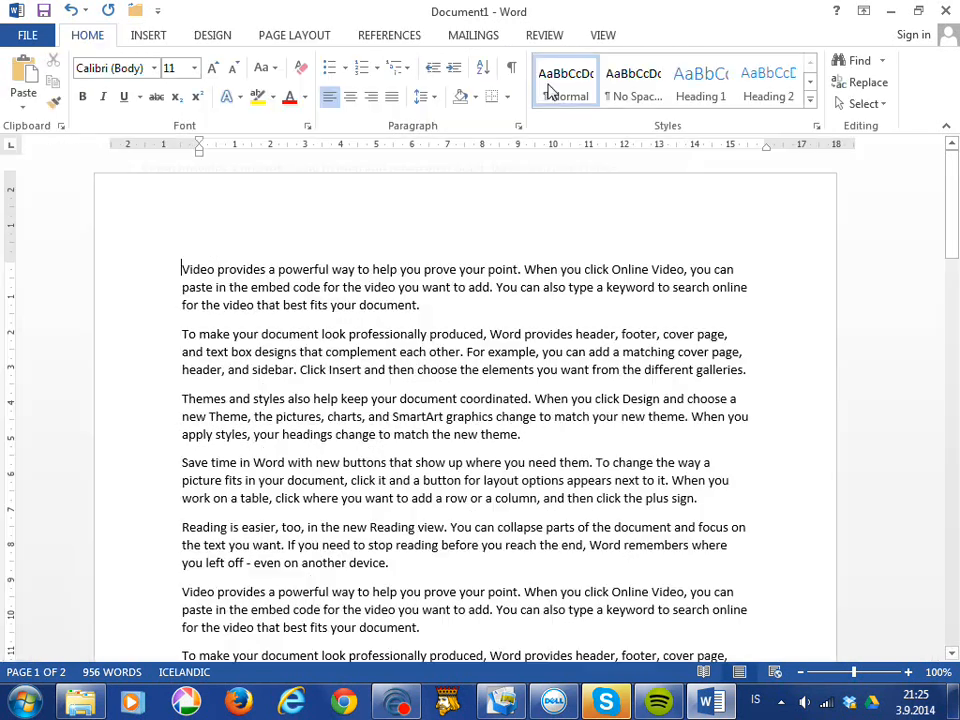
{"action": "left_click", "coordinate": [604, 38]}
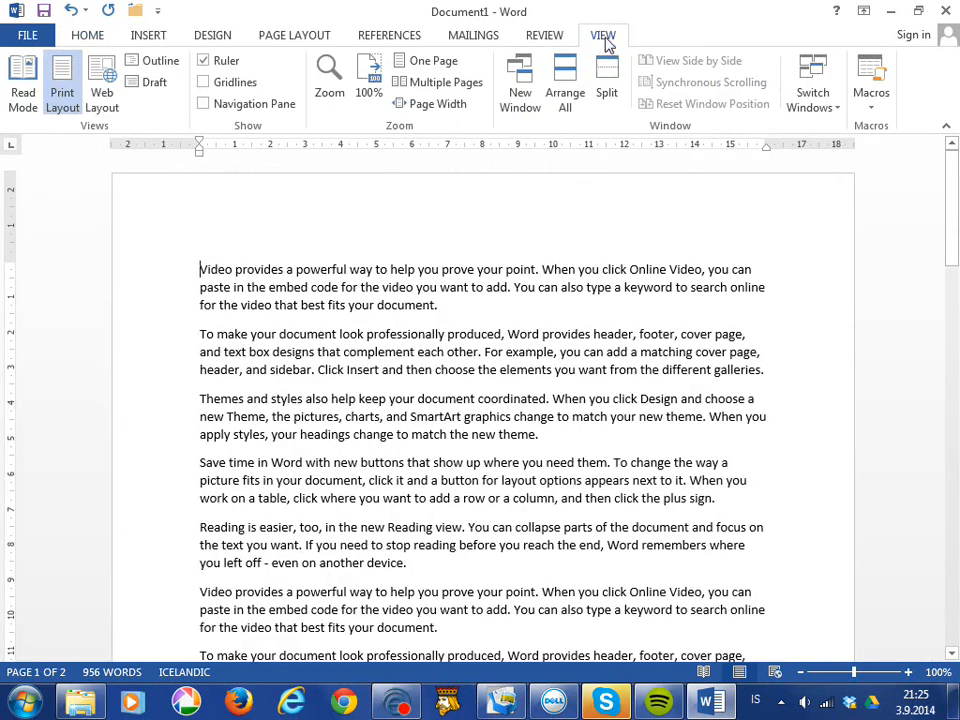
Step: Examine the page break between the two pages in Draft view, and return to Print Layout
{"action": "left_click", "coordinate": [147, 82]}
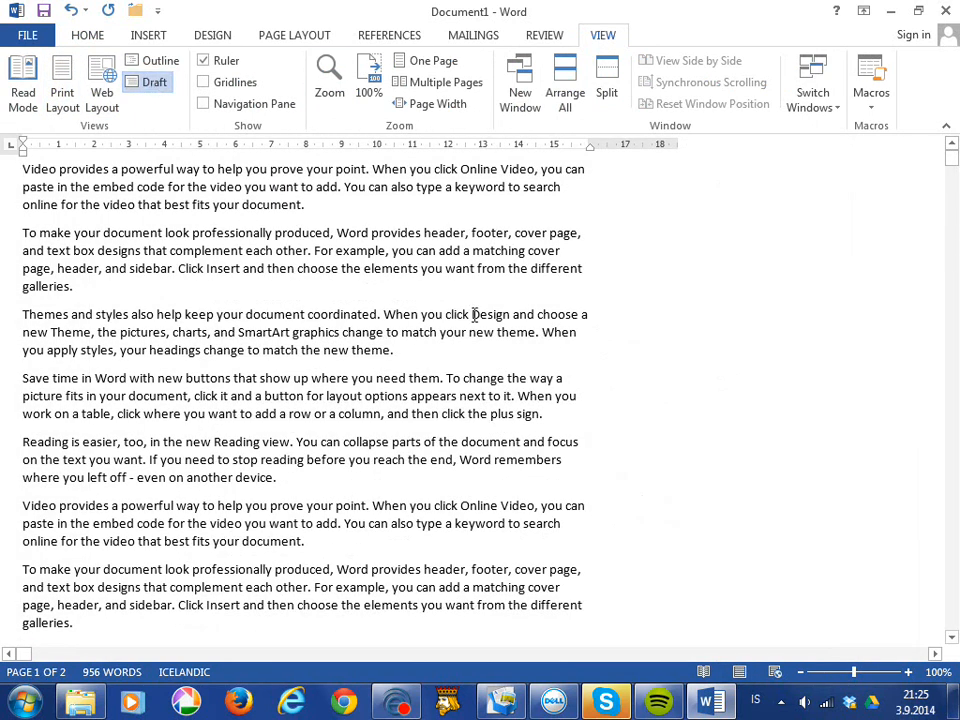
{"action": "left_click", "coordinate": [950, 163]}
{"action": "left_click_drag", "start_coordinate": [950, 163], "coordinate": [950, 388]}
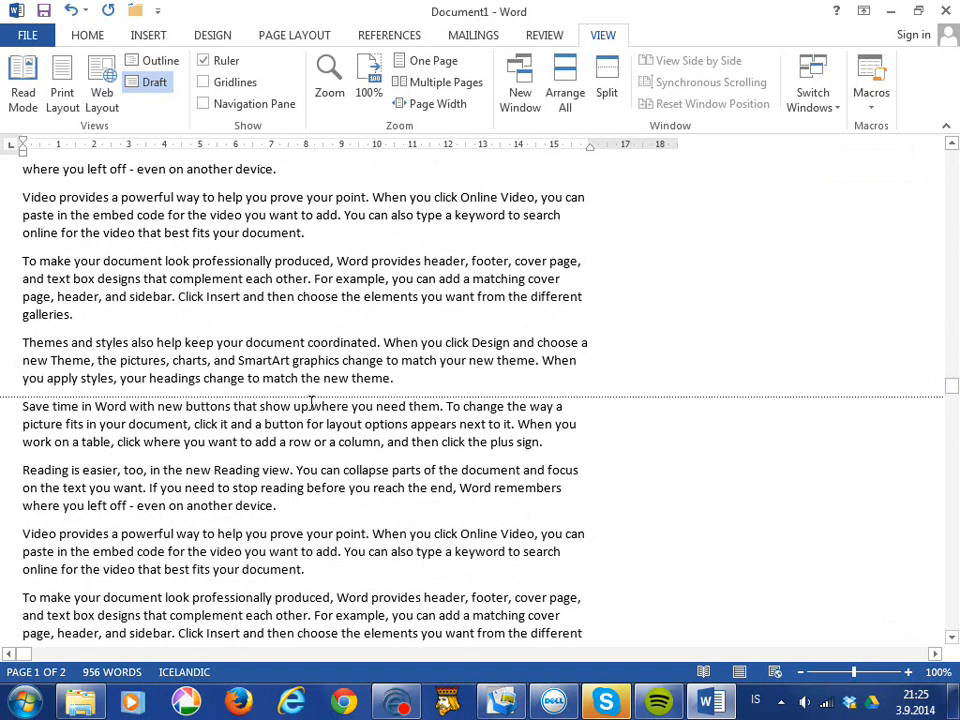
{"action": "left_click_drag", "start_coordinate": [952, 388], "coordinate": [955, 163]}
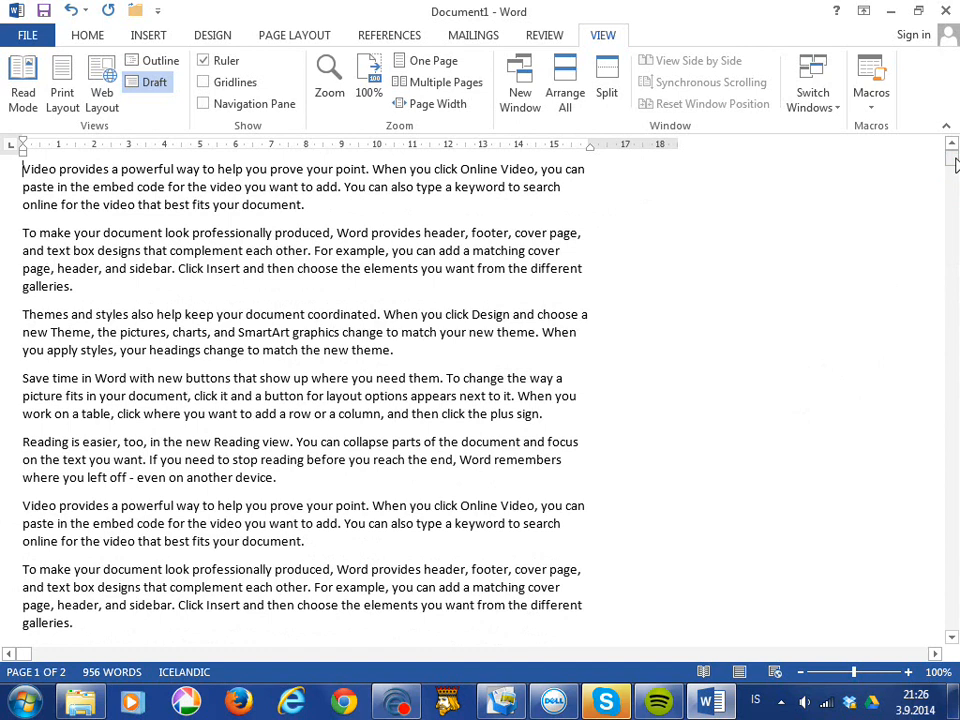
{"action": "left_click", "coordinate": [62, 82]}
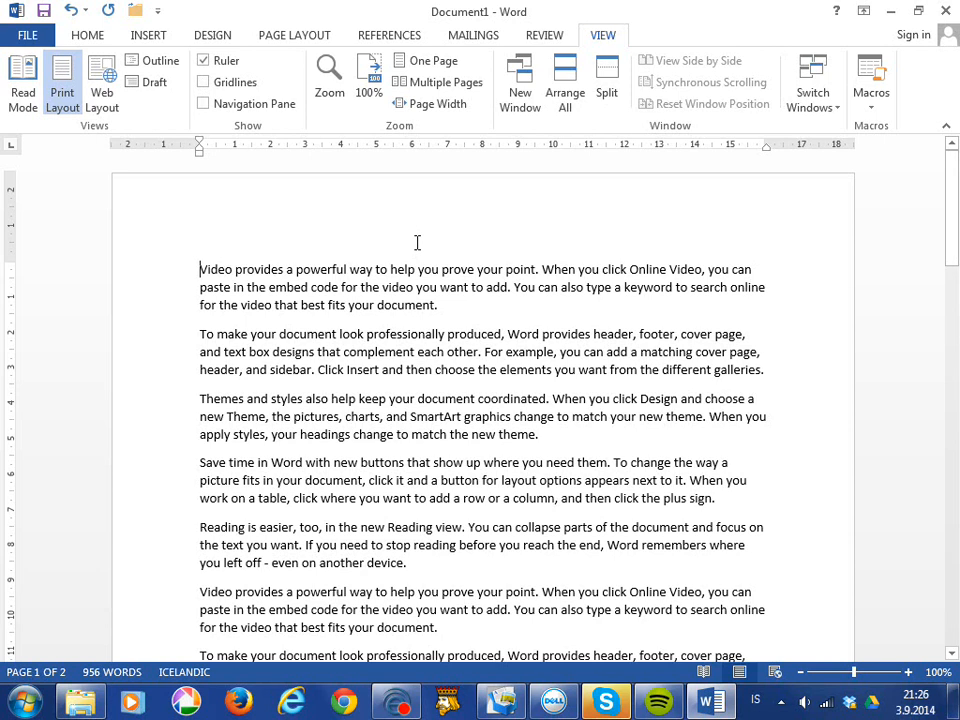
Step: Hide the white space between pages 1 and 2 and show it again
{"action": "left_click_drag", "start_coordinate": [954, 170], "coordinate": [945, 340]}
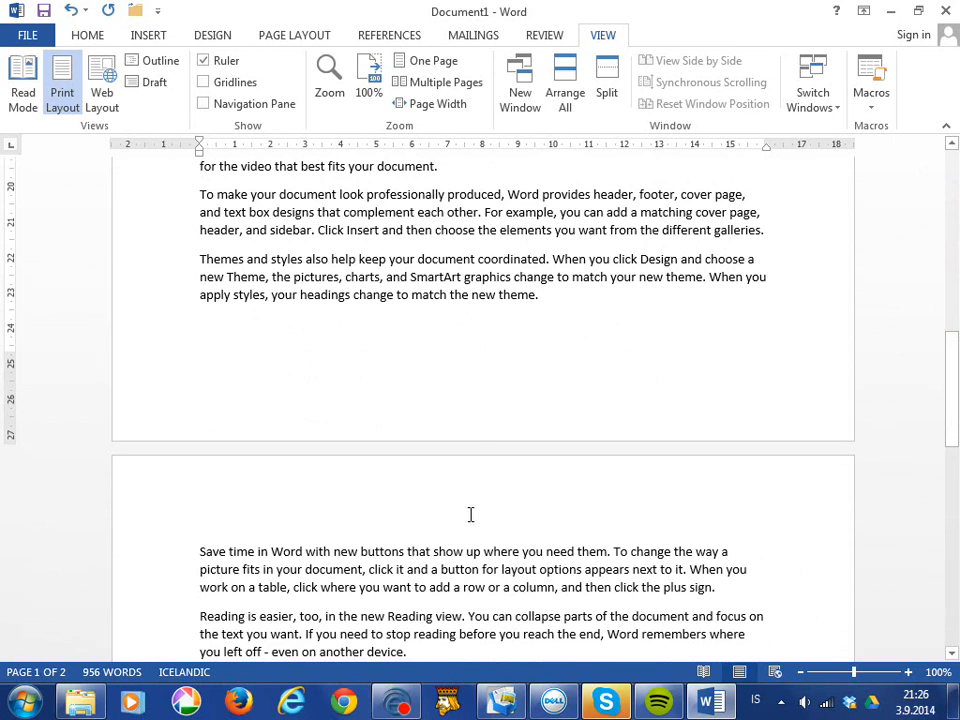
{"action": "left_click_drag", "start_coordinate": [951, 388], "coordinate": [951, 403]}
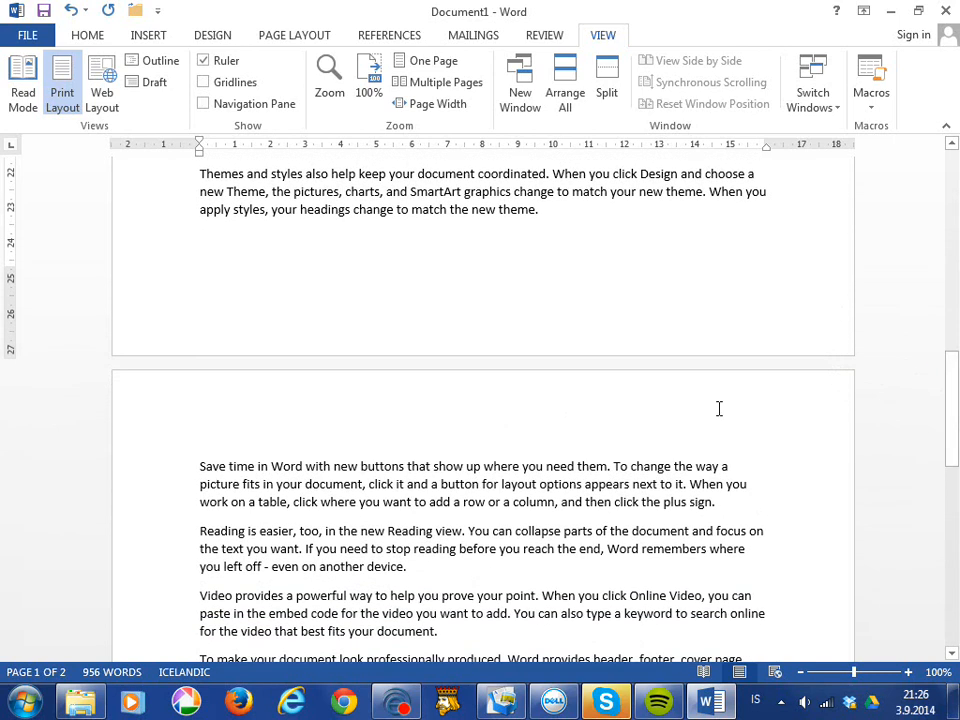
{"action": "double_click", "coordinate": [441, 364]}
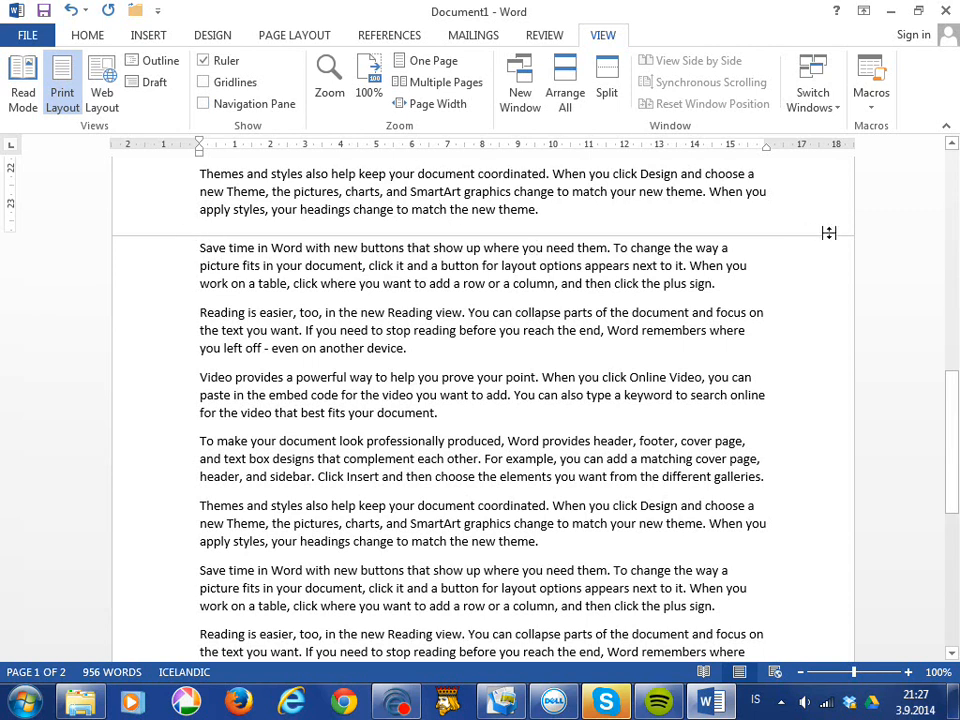
{"action": "double_click", "coordinate": [500, 236]}
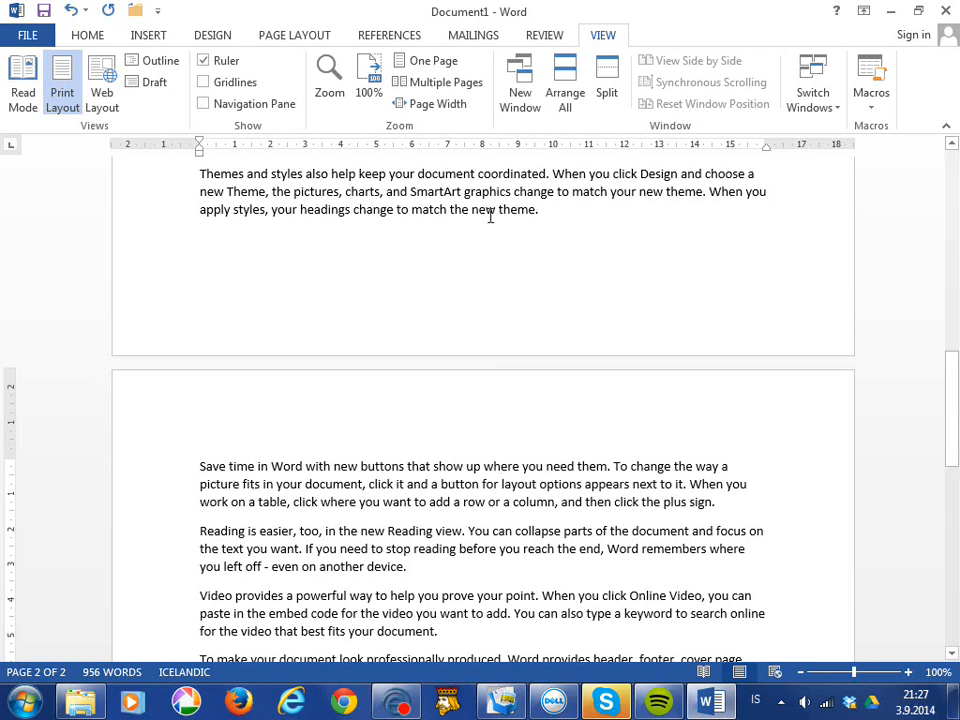
Step: Return to the start of the document, and place the cursor before "fits" in the first paragraph of page 2
{"action": "key", "text": "ctrl+Home"}
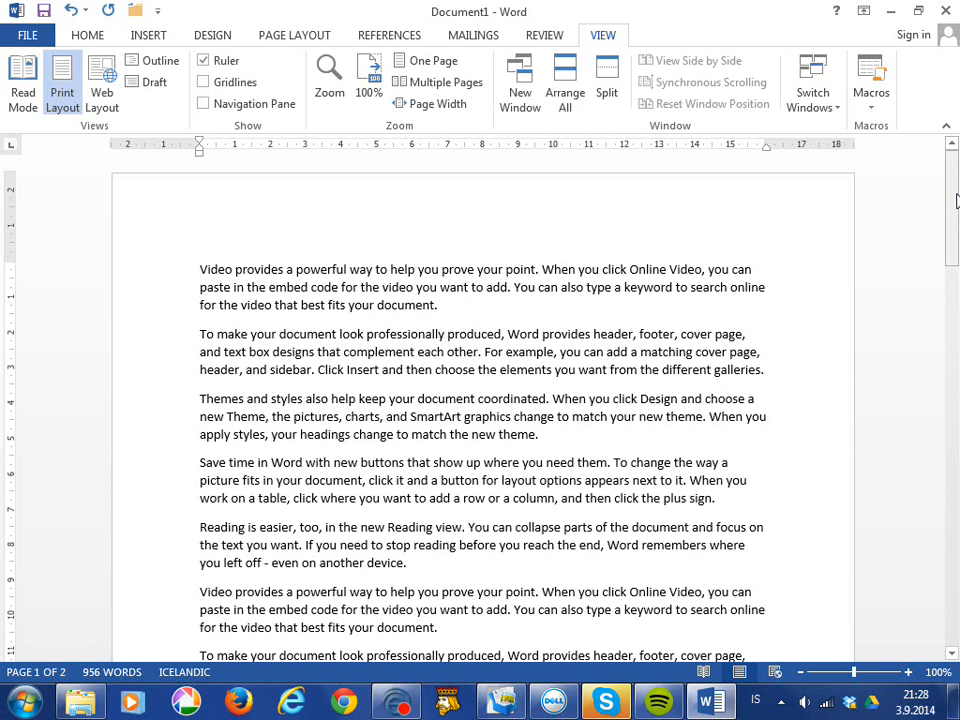
{"action": "left_click_drag", "start_coordinate": [955, 168], "coordinate": [955, 393]}
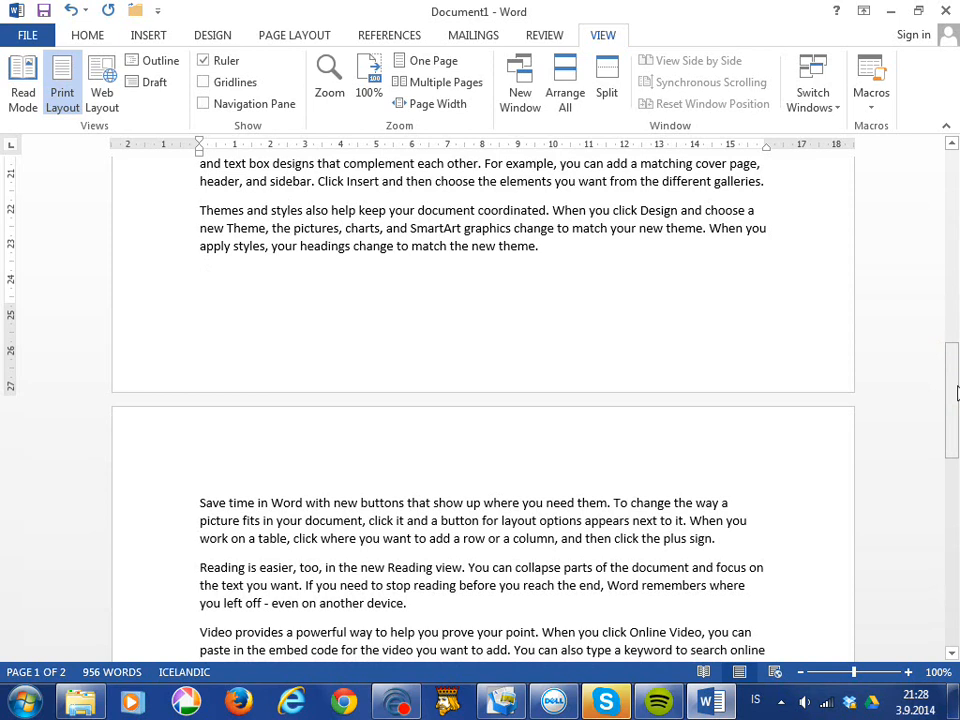
{"action": "left_click", "coordinate": [243, 512]}
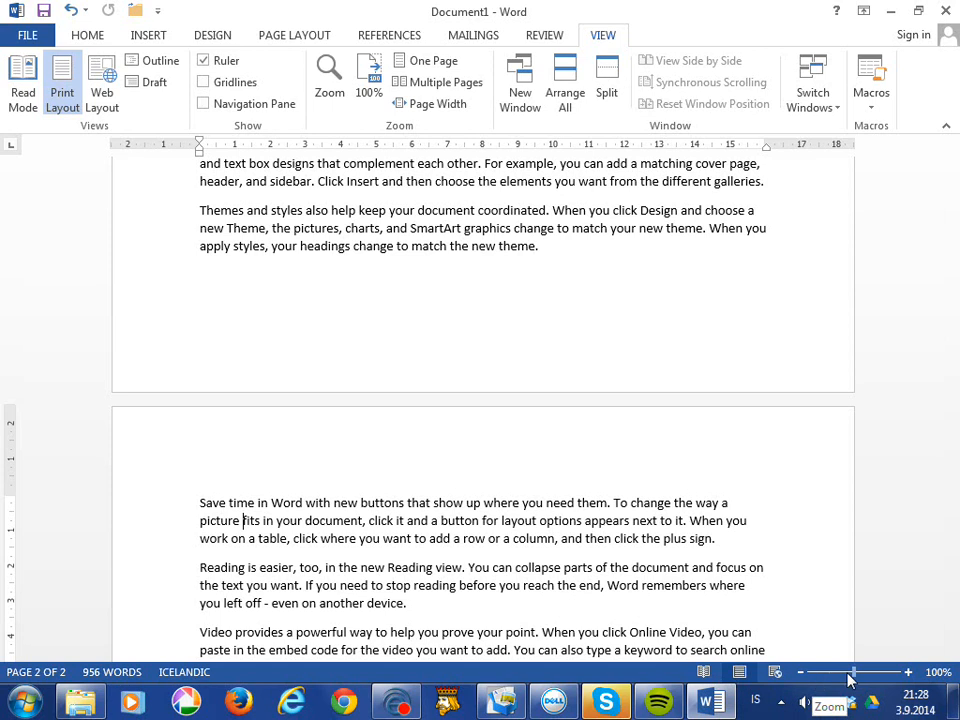
Step: Zoom in on the document in 10% increments to 150%
{"action": "left_click", "coordinate": [907, 672]}
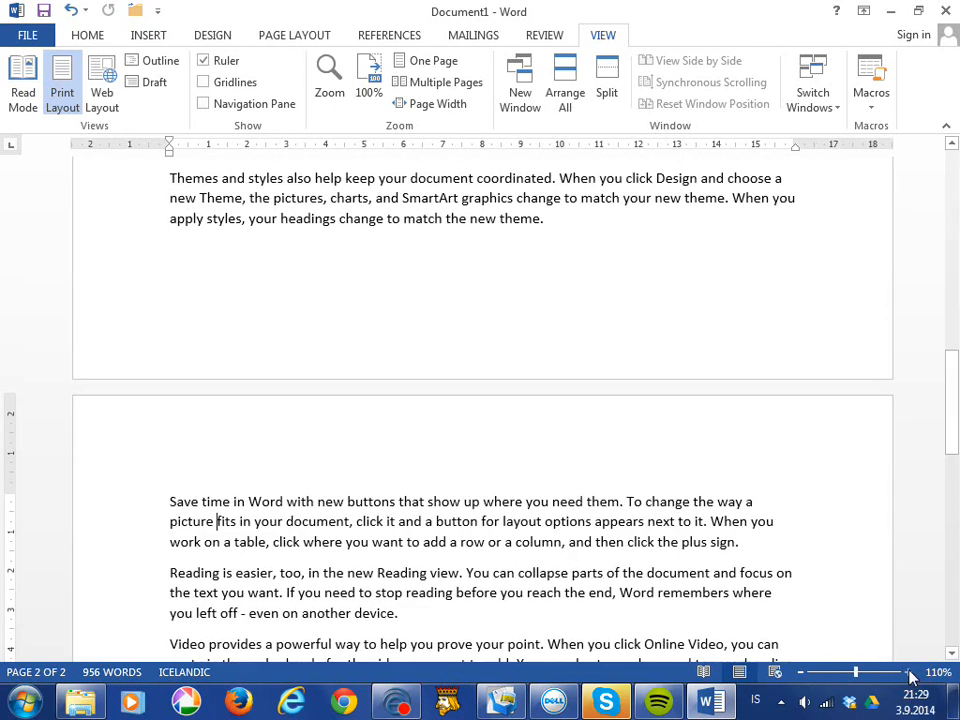
{"action": "left_click", "coordinate": [907, 672]}
{"action": "left_click", "coordinate": [907, 672]}
{"action": "left_click", "coordinate": [907, 672]}
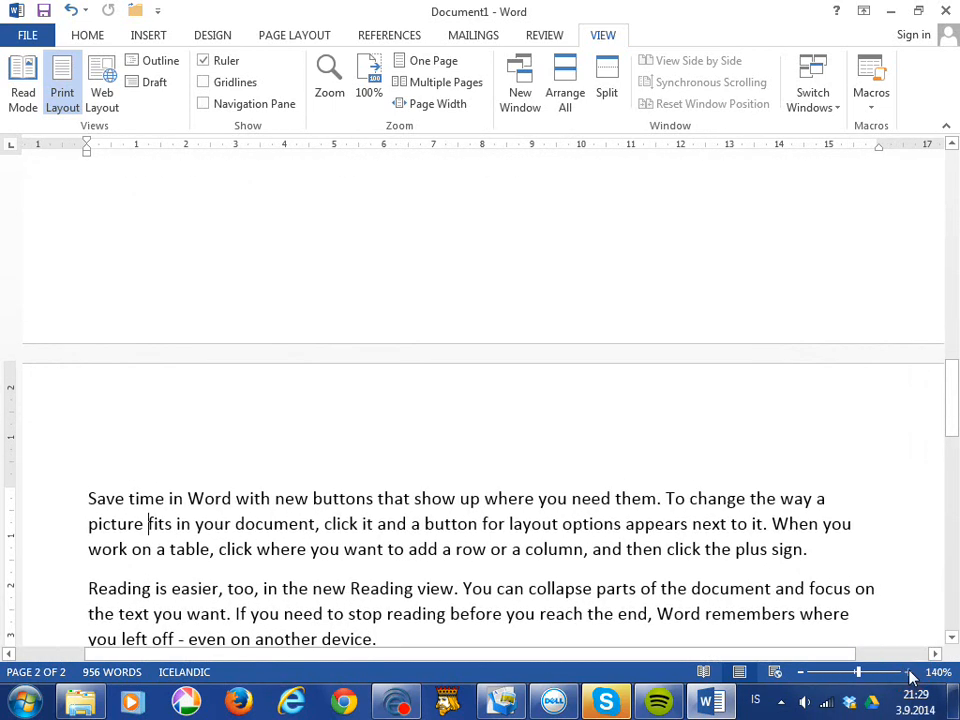
{"action": "left_click", "coordinate": [907, 672]}
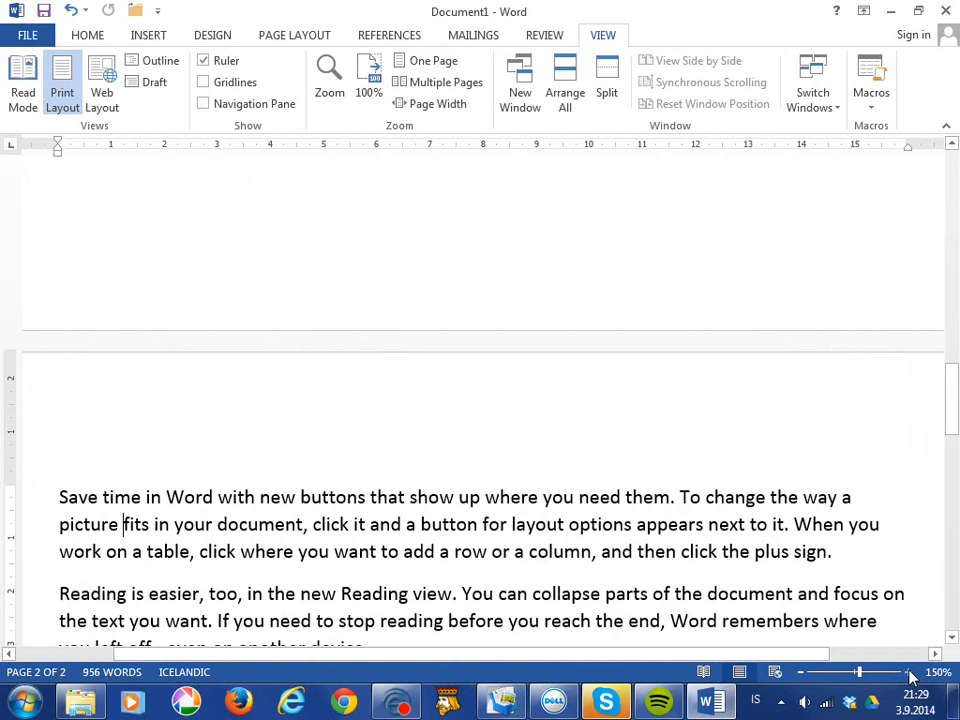
Step: Zoom out in 10% increments to 20% so that both pages fit in the window
{"action": "left_click", "coordinate": [800, 676]}
{"action": "left_click", "coordinate": [800, 676]}
{"action": "left_click", "coordinate": [800, 676]}
{"action": "left_click", "coordinate": [800, 676]}
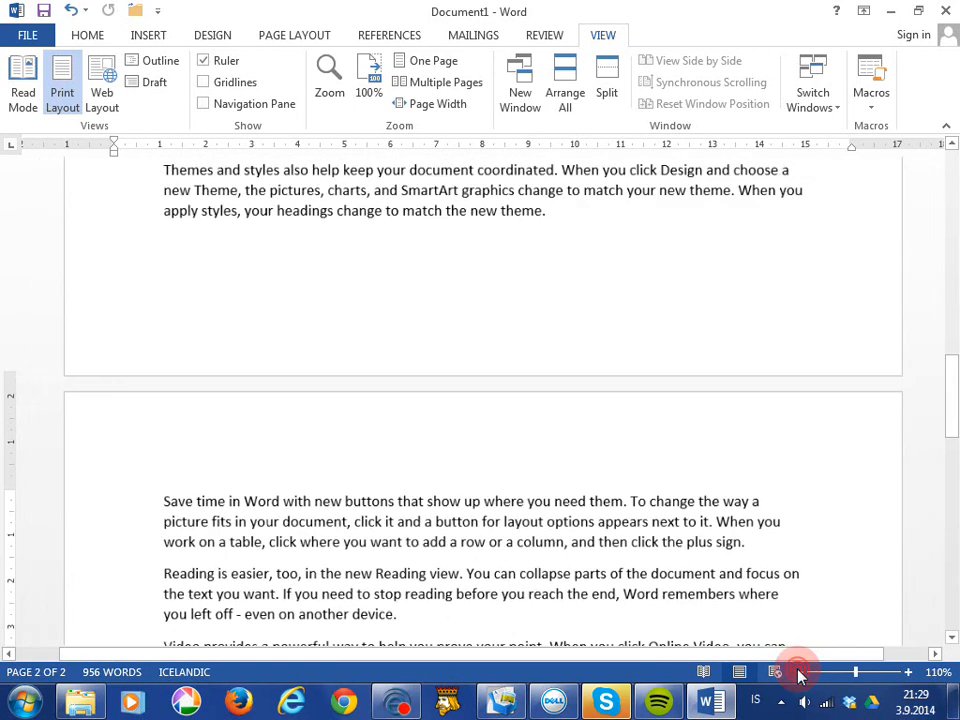
{"action": "left_click", "coordinate": [800, 676]}
{"action": "left_click", "coordinate": [800, 676]}
{"action": "left_click", "coordinate": [800, 676]}
{"action": "left_click", "coordinate": [800, 676]}
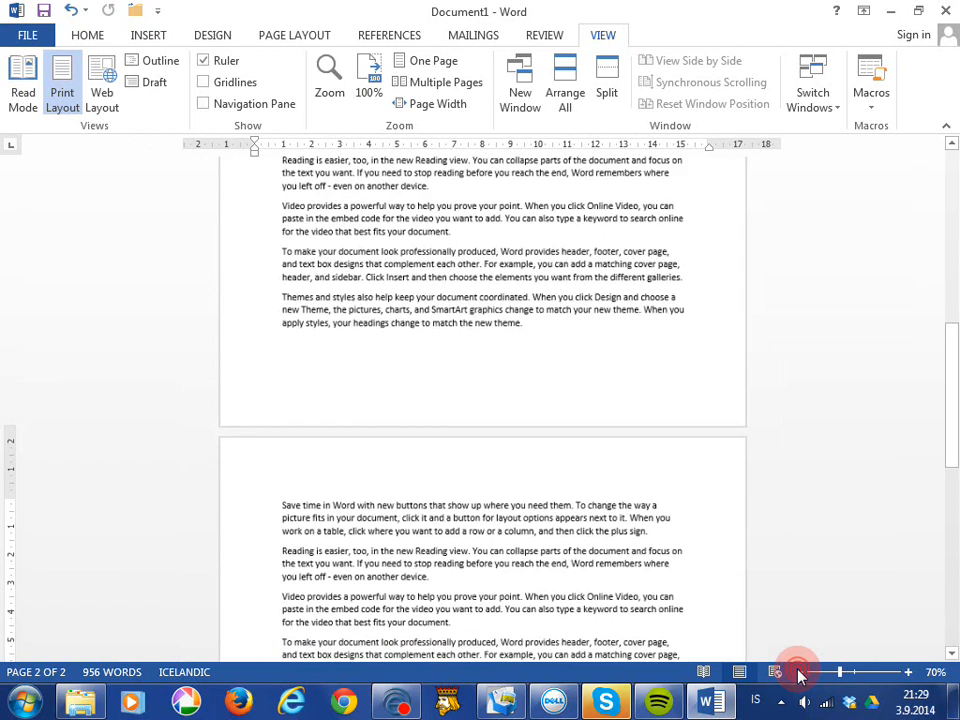
{"action": "left_click", "coordinate": [800, 676]}
{"action": "left_click", "coordinate": [800, 676]}
{"action": "left_click", "coordinate": [800, 676]}
{"action": "left_click", "coordinate": [800, 676]}
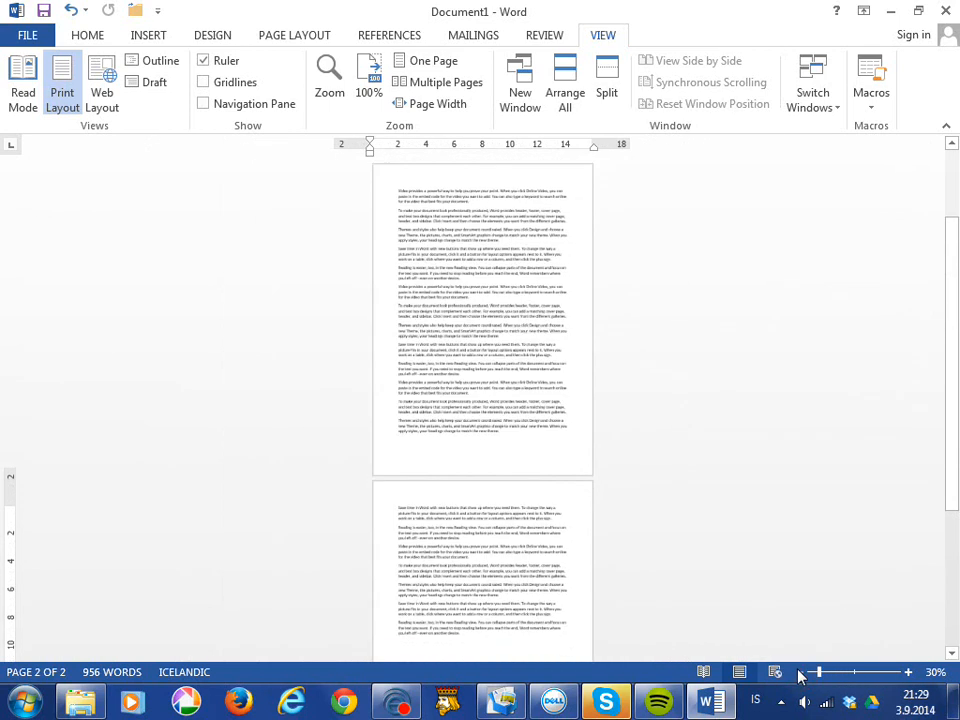
{"action": "left_click", "coordinate": [800, 676]}
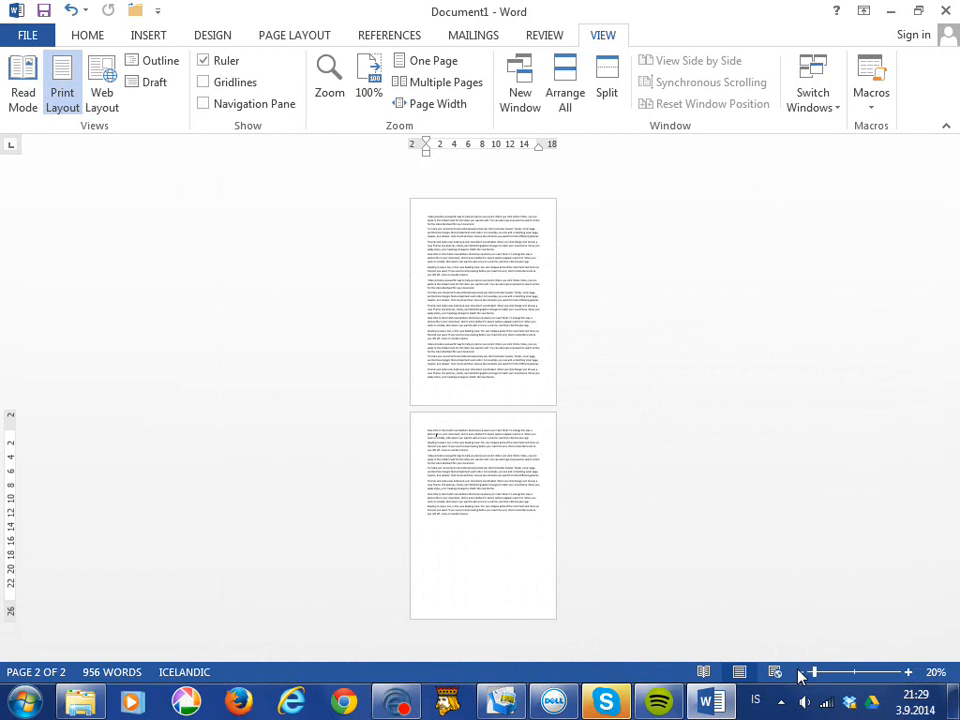
Step: Restore the zoom to 100%, and view the Zoom dialog's preset options without applying a change
{"action": "left_click_drag", "start_coordinate": [814, 672], "coordinate": [855, 677]}
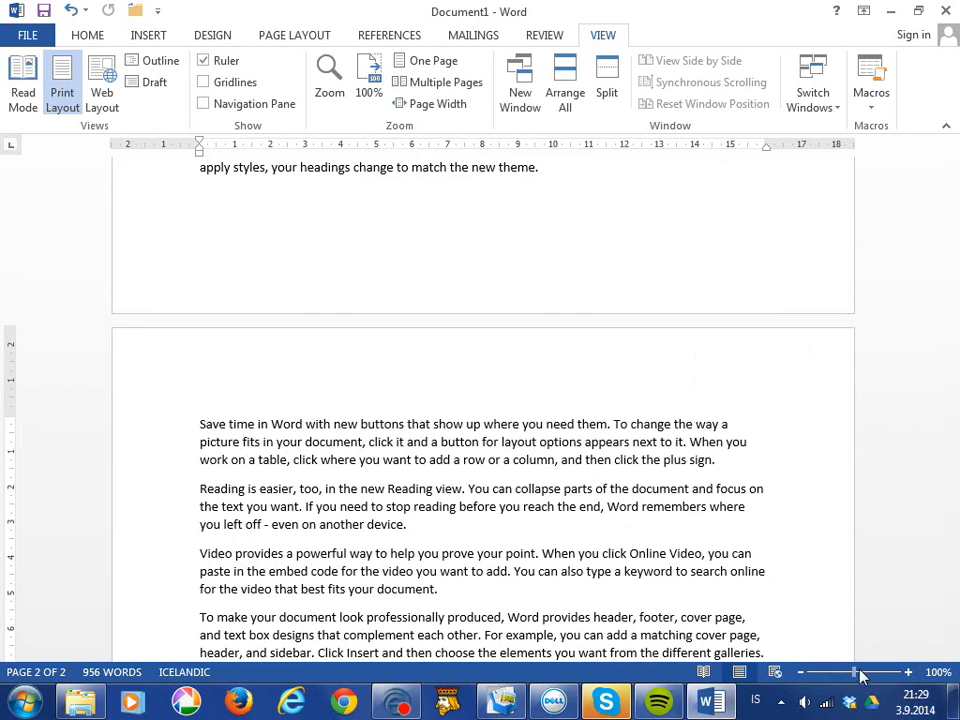
{"action": "left_click", "coordinate": [938, 673]}
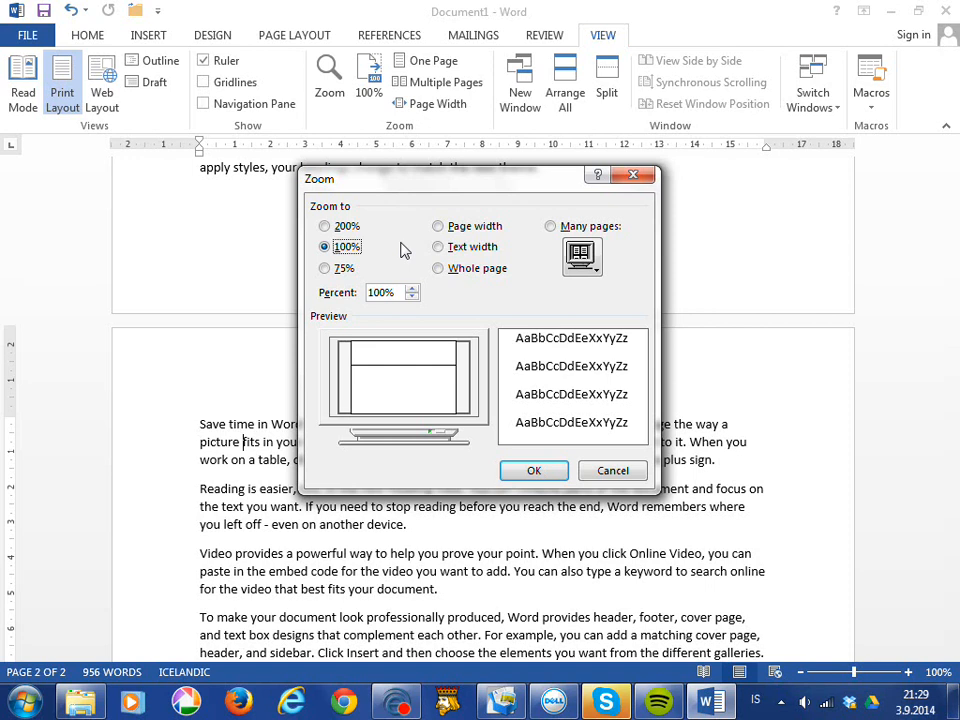
{"action": "left_click", "coordinate": [612, 471]}
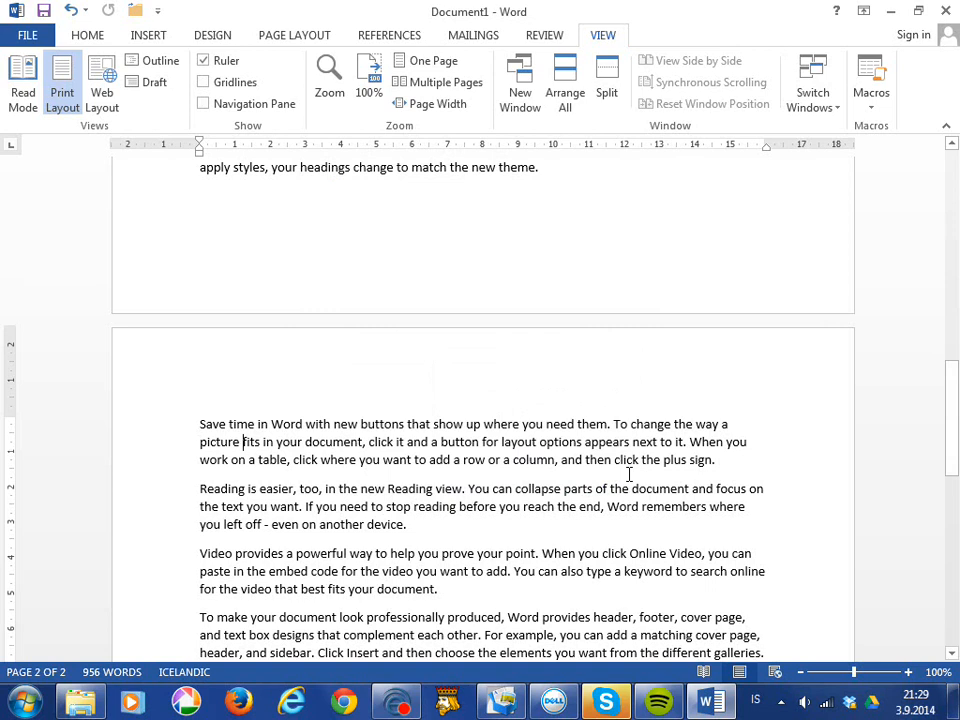
Step: Open Word Help to view its search field and popular topics, and close it
{"action": "left_click", "coordinate": [838, 12]}
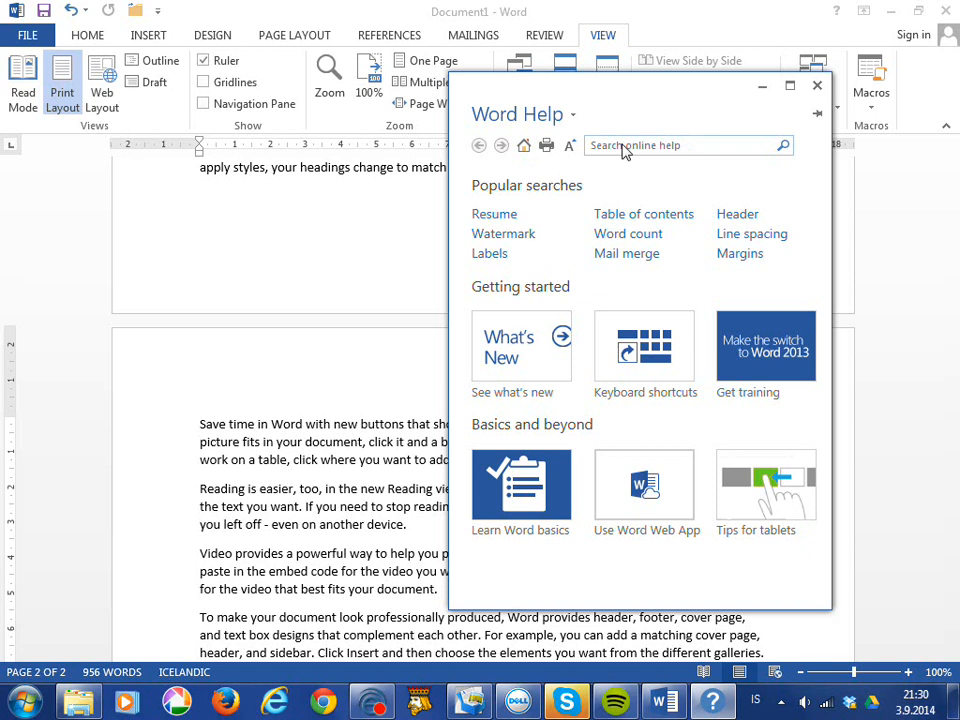
{"action": "left_click", "coordinate": [818, 86]}
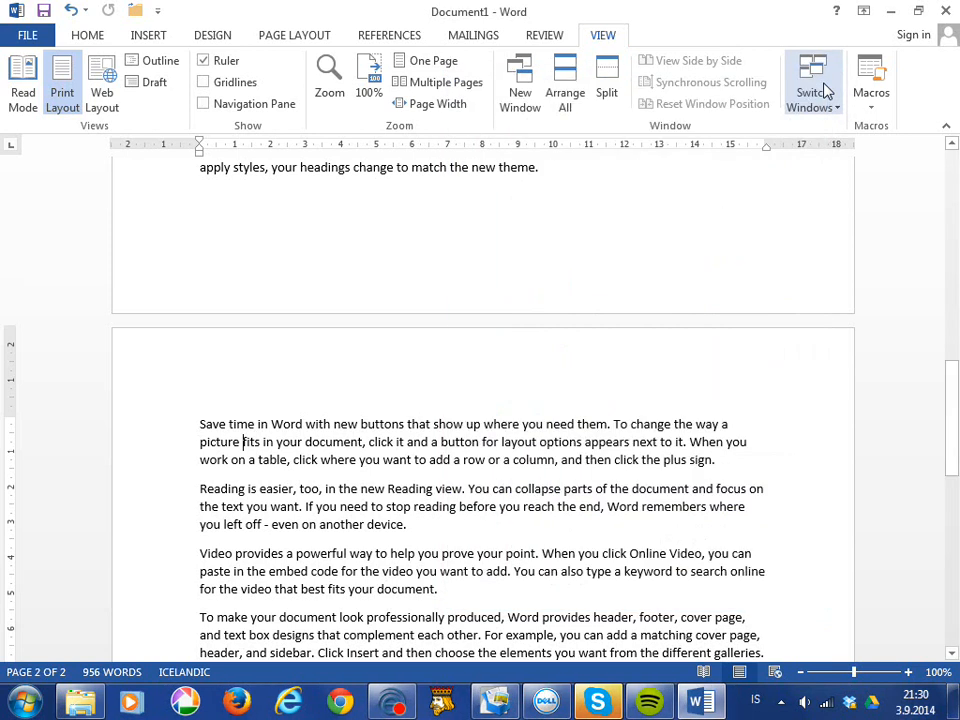